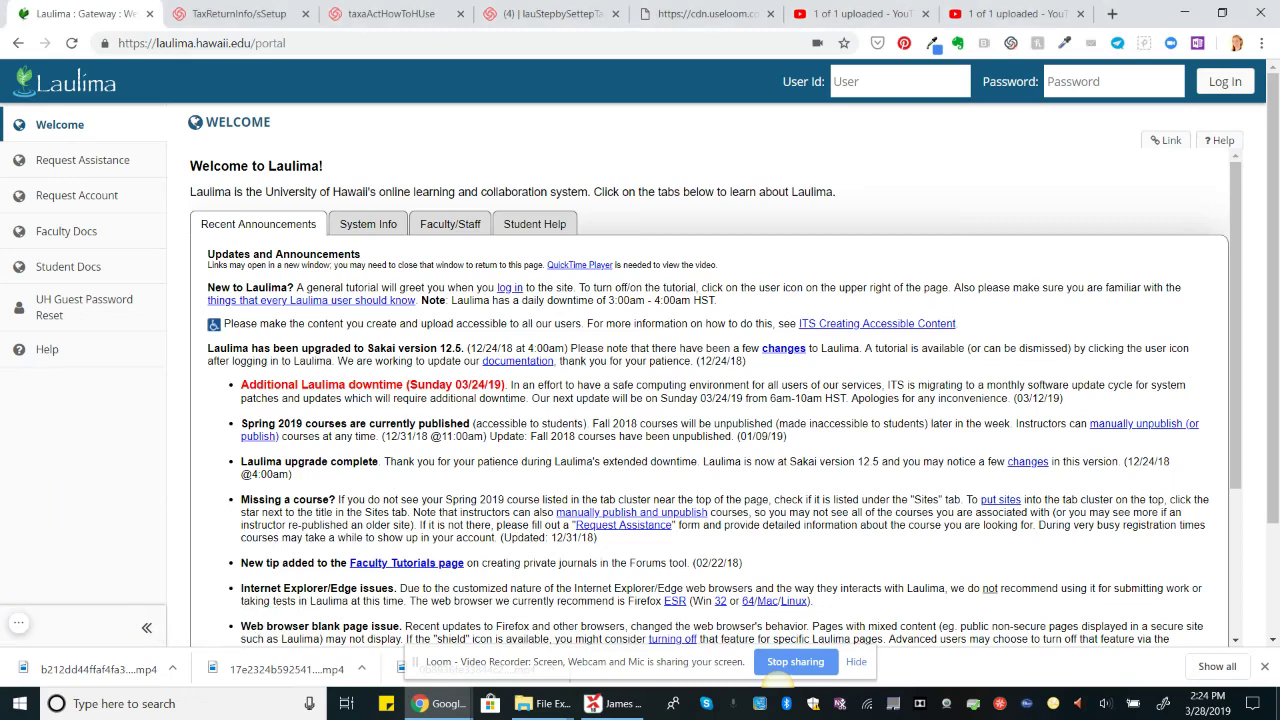
- Switch to TaxAct and examine total income on line 6 and the Schedule 1 other income amount on Federal Form 1040
{"action": "key", "text": "alt+Tab"}
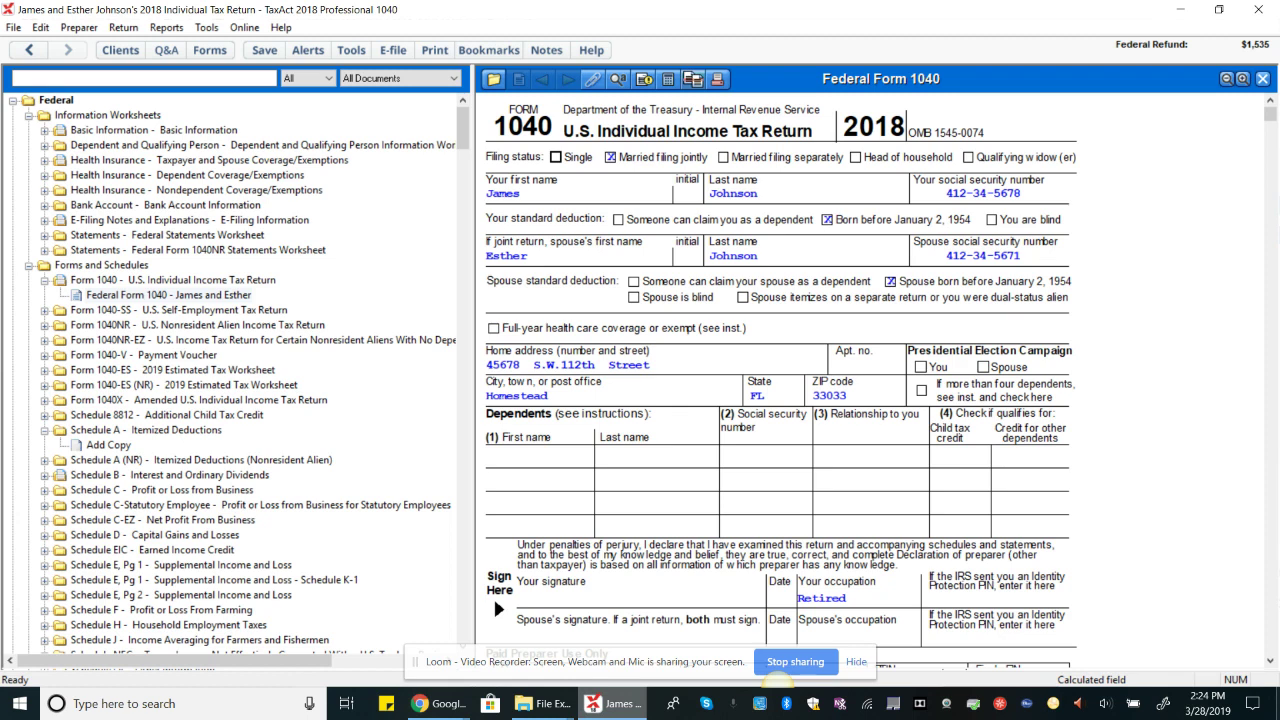
{"action": "scroll", "coordinate": [493, 595], "scroll_direction": "down", "scroll_amount": 6}
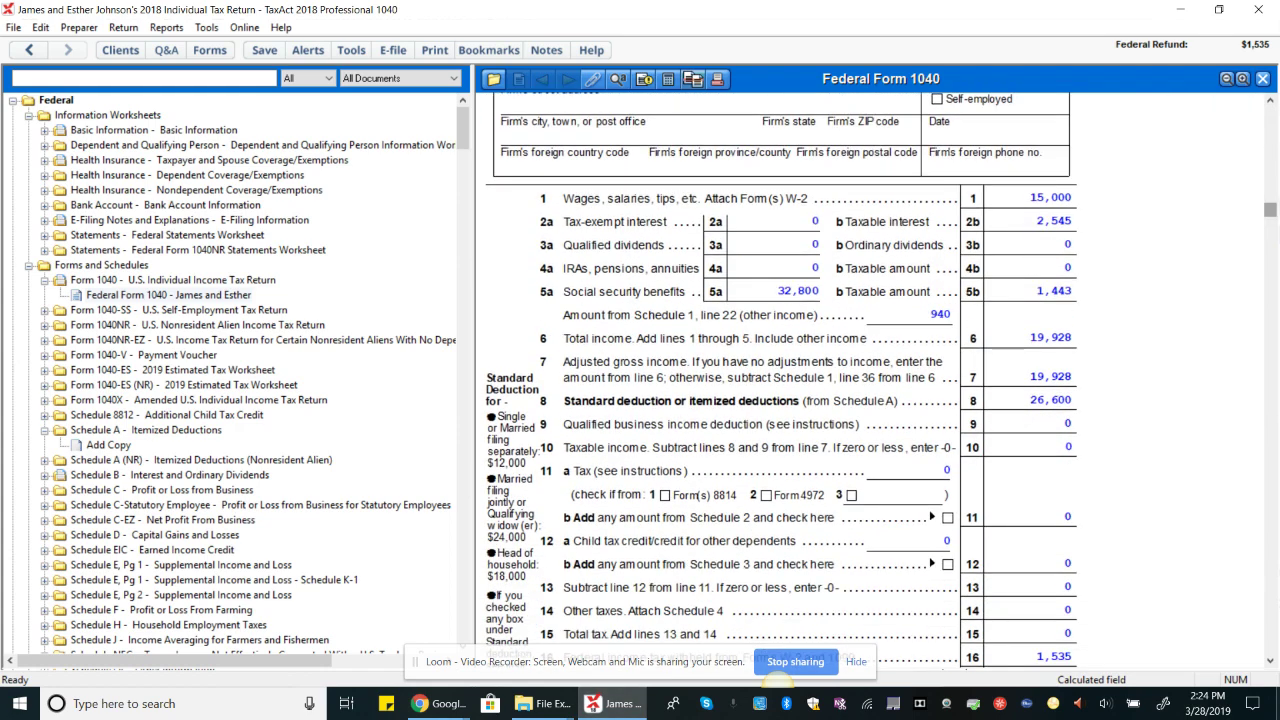
{"action": "left_click", "coordinate": [1030, 337]}
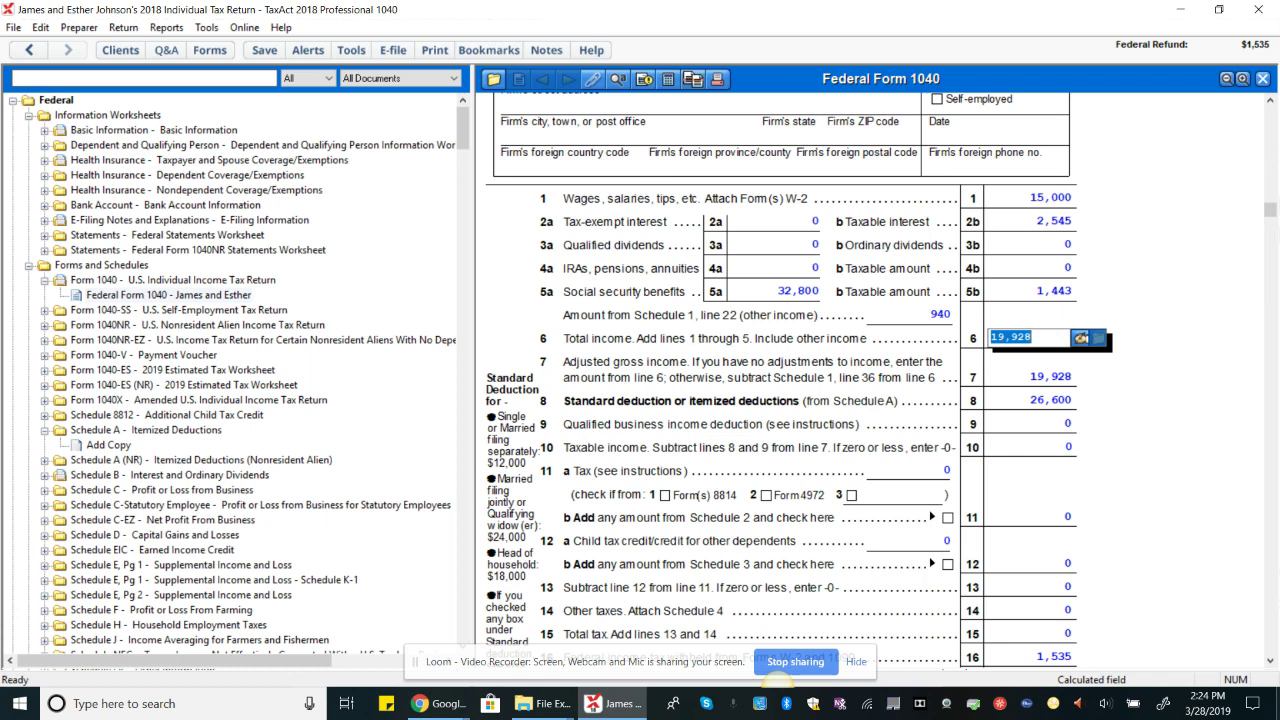
{"action": "left_click", "coordinate": [907, 314]}
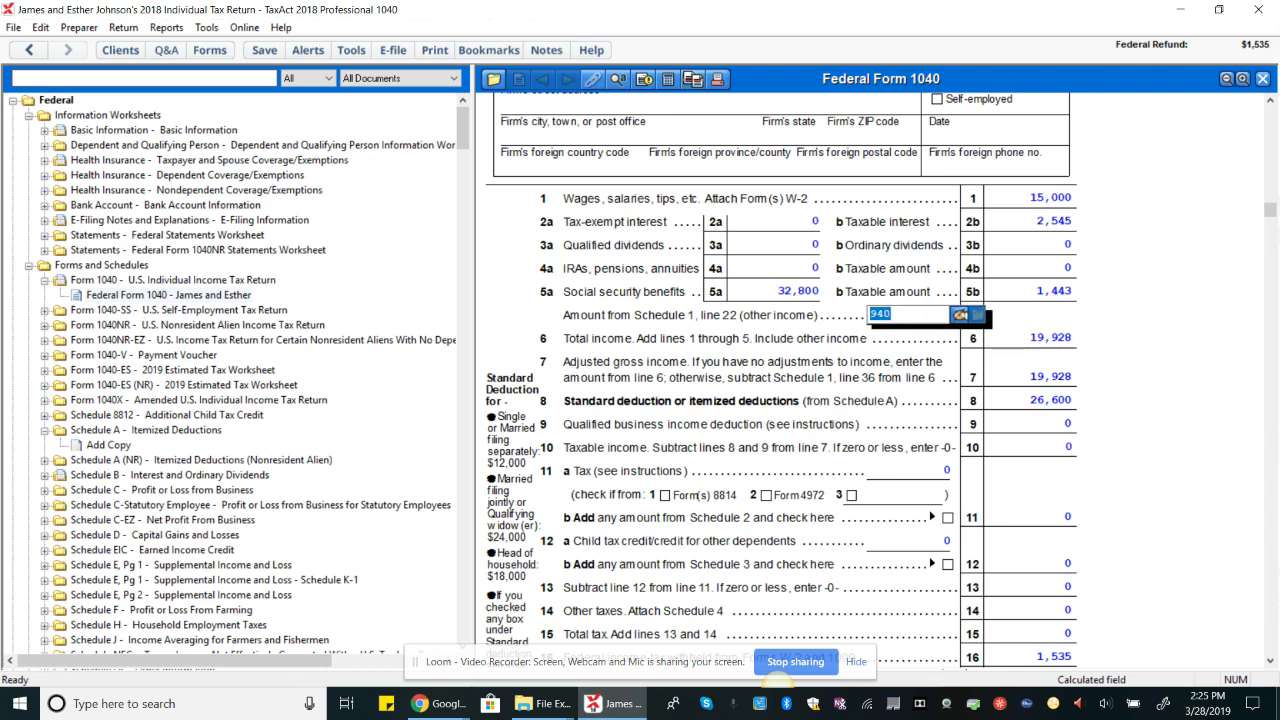
{"action": "left_click", "coordinate": [907, 314]}
- Check the Form 1040 amounts for social security benefits, Schedule 1 other income, line 1 wages and line 2b taxable interest
{"action": "left_click", "coordinate": [790, 291]}
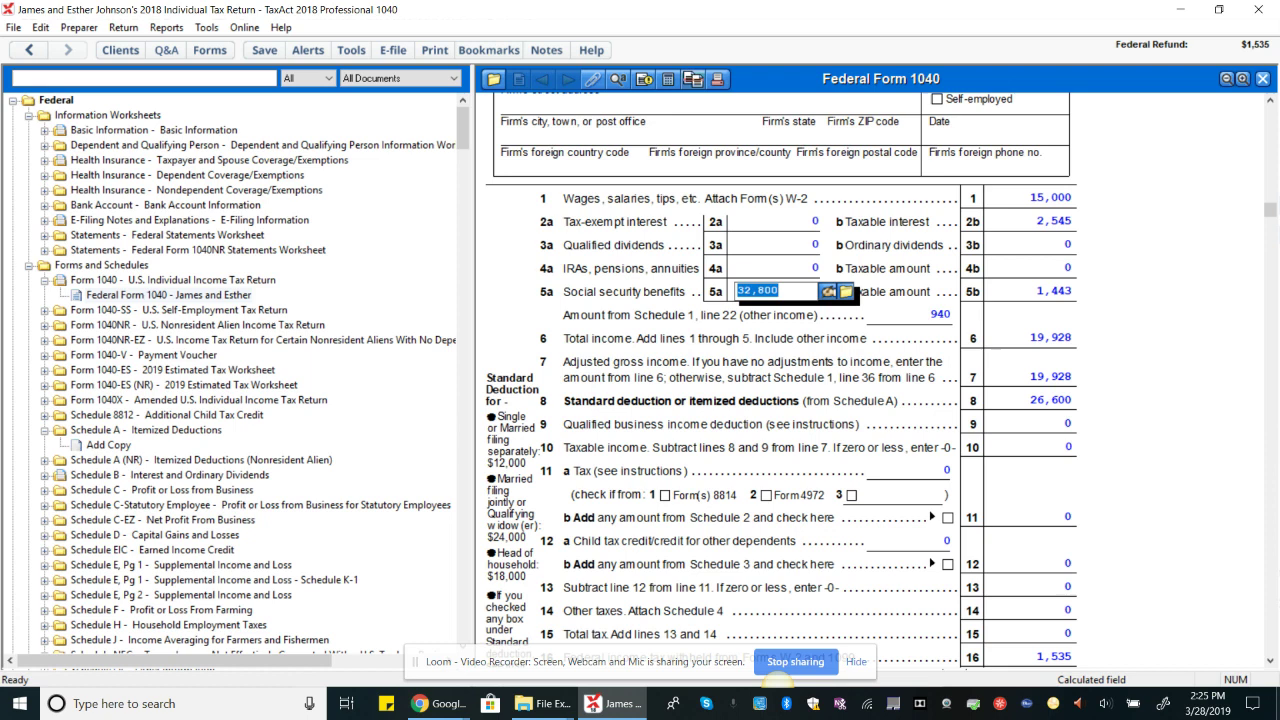
{"action": "left_click", "coordinate": [885, 314]}
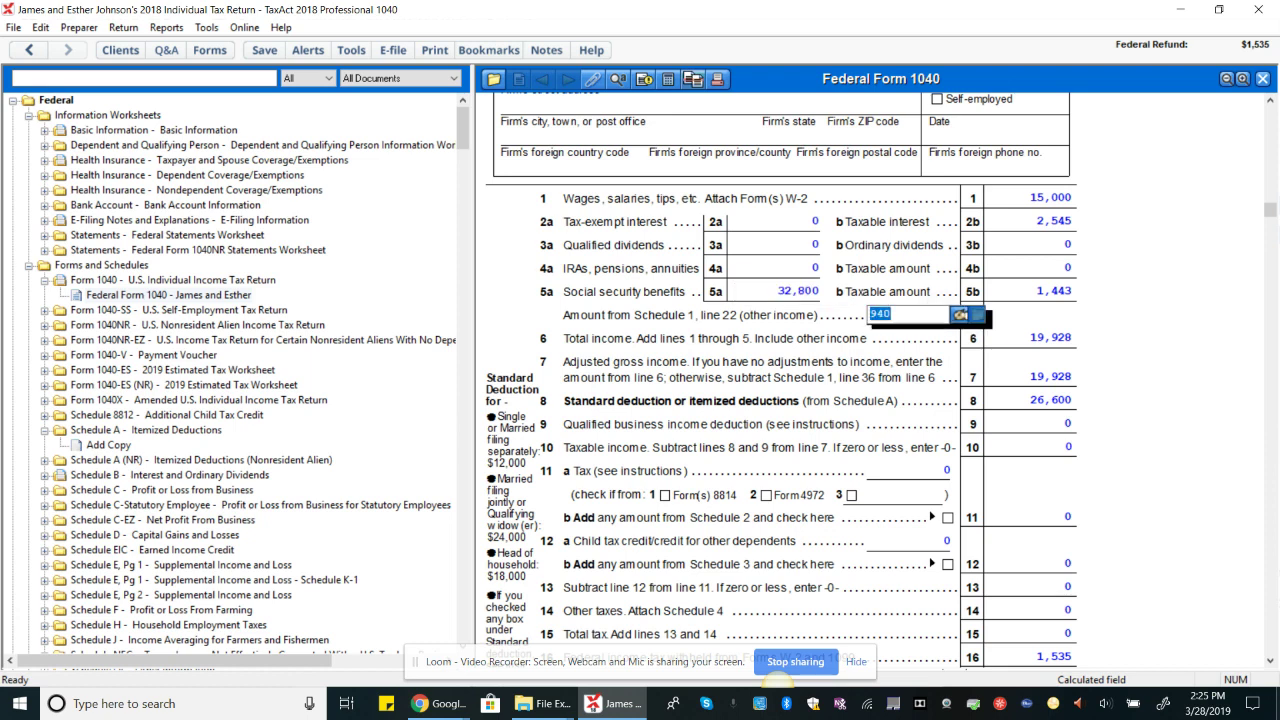
{"action": "left_click", "coordinate": [1040, 197]}
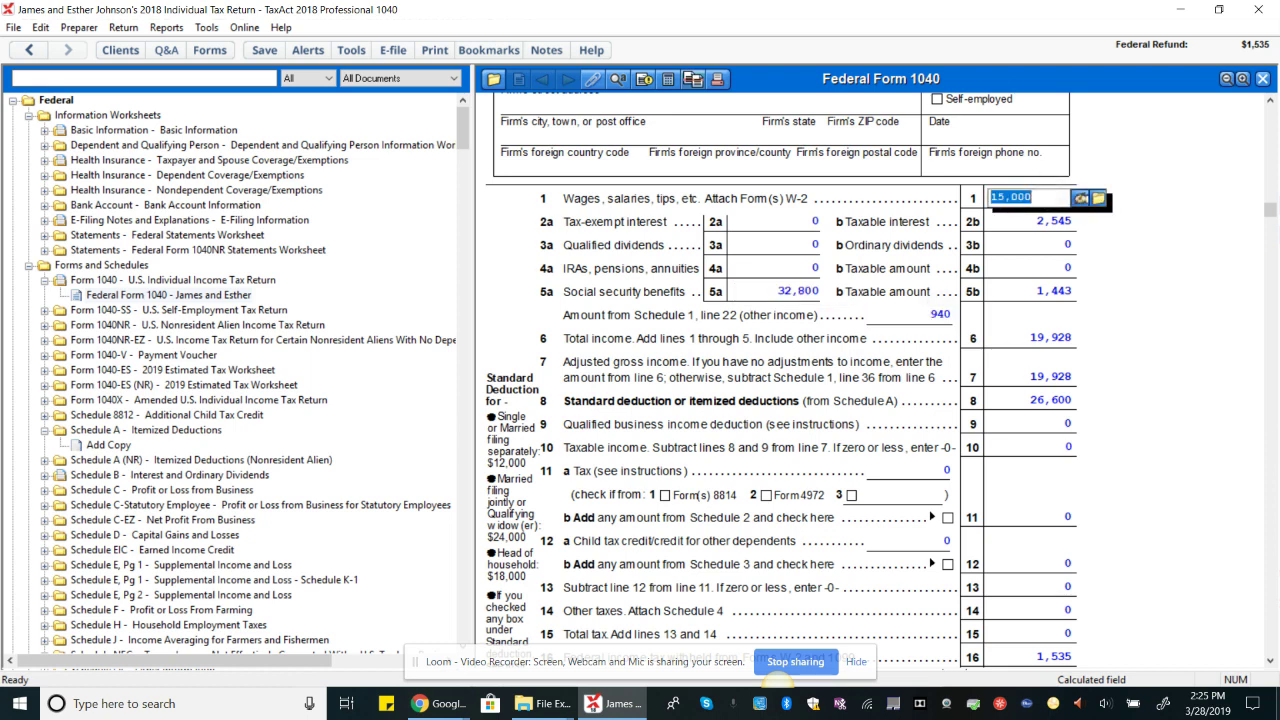
{"action": "left_click", "coordinate": [1055, 221]}
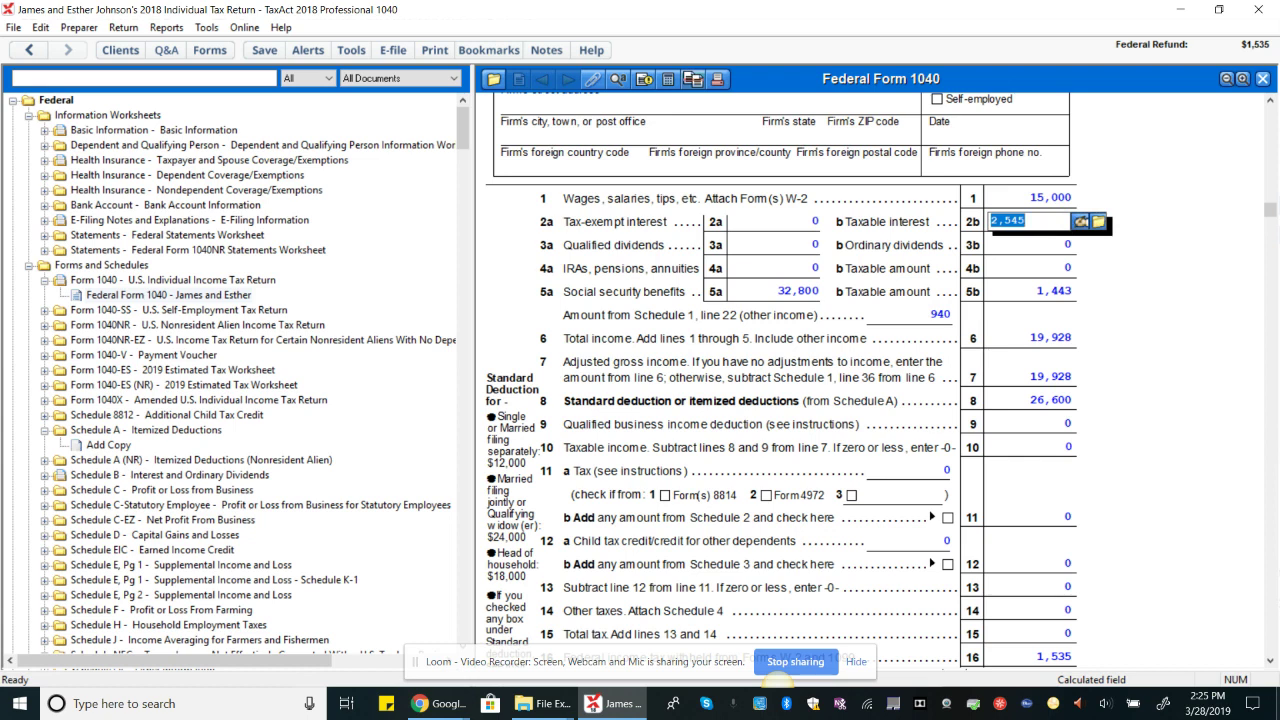
- Compare social security benefits on line 5a with line 5b and open the Taxable Social Security worksheet linked to line 5b
{"action": "left_click", "coordinate": [788, 291]}
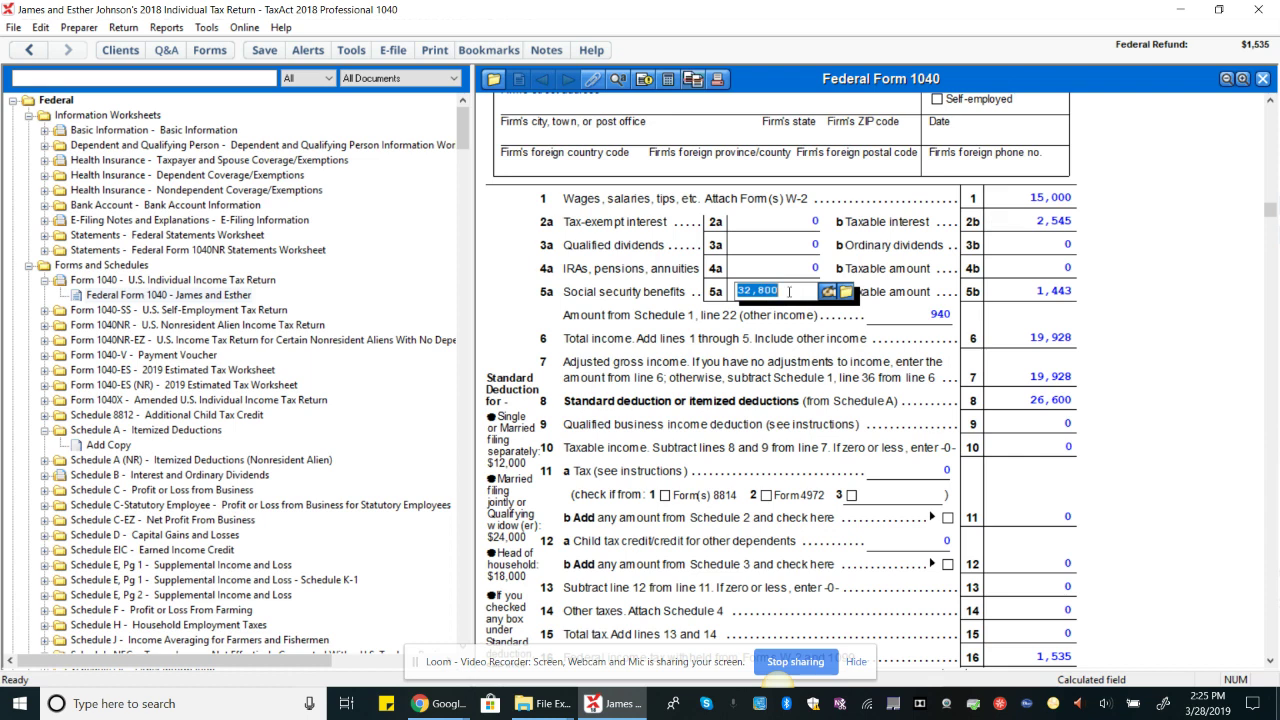
{"action": "key", "text": "Tab"}
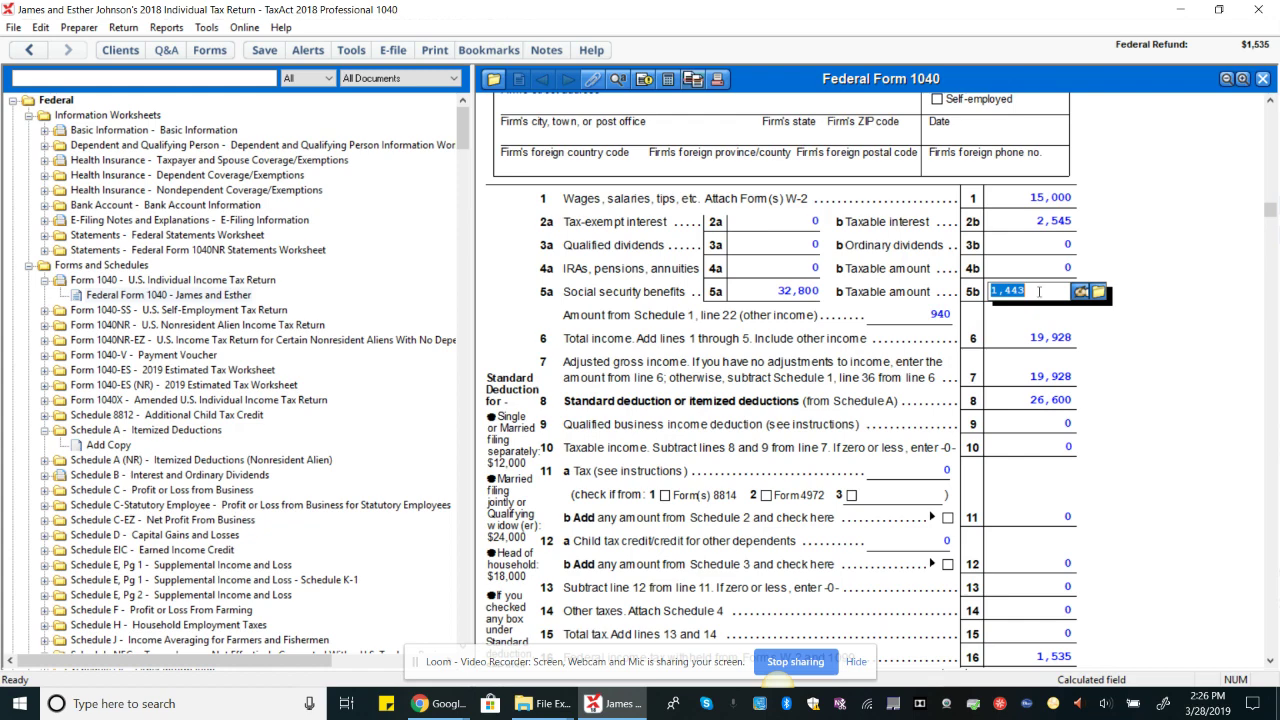
{"action": "double_click", "coordinate": [1039, 291]}
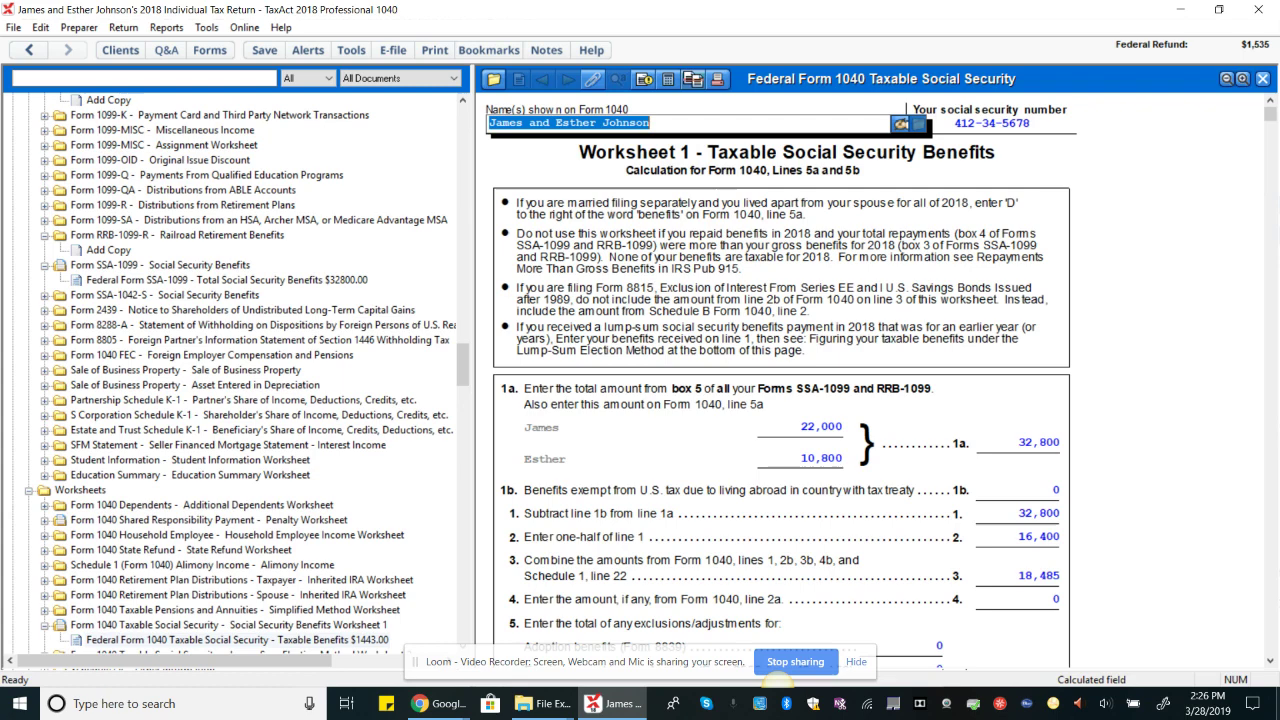
- Examine lines 1a through 3 of Worksheet 1, covering total benefits, exempt benefits, one-half of benefits and combined other income
{"action": "scroll", "coordinate": [880, 380], "scroll_direction": "down", "scroll_amount": 3}
{"action": "scroll", "coordinate": [880, 380], "scroll_direction": "down", "scroll_amount": 2}
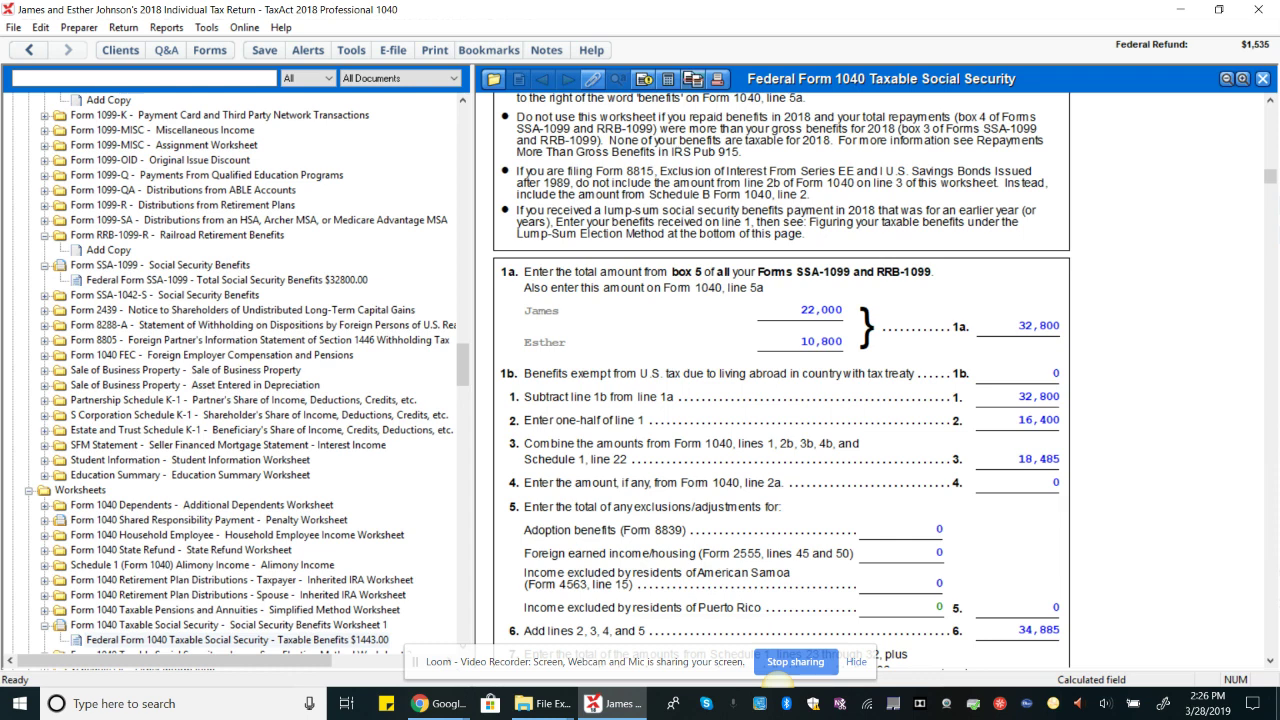
{"action": "left_click", "coordinate": [1015, 326]}
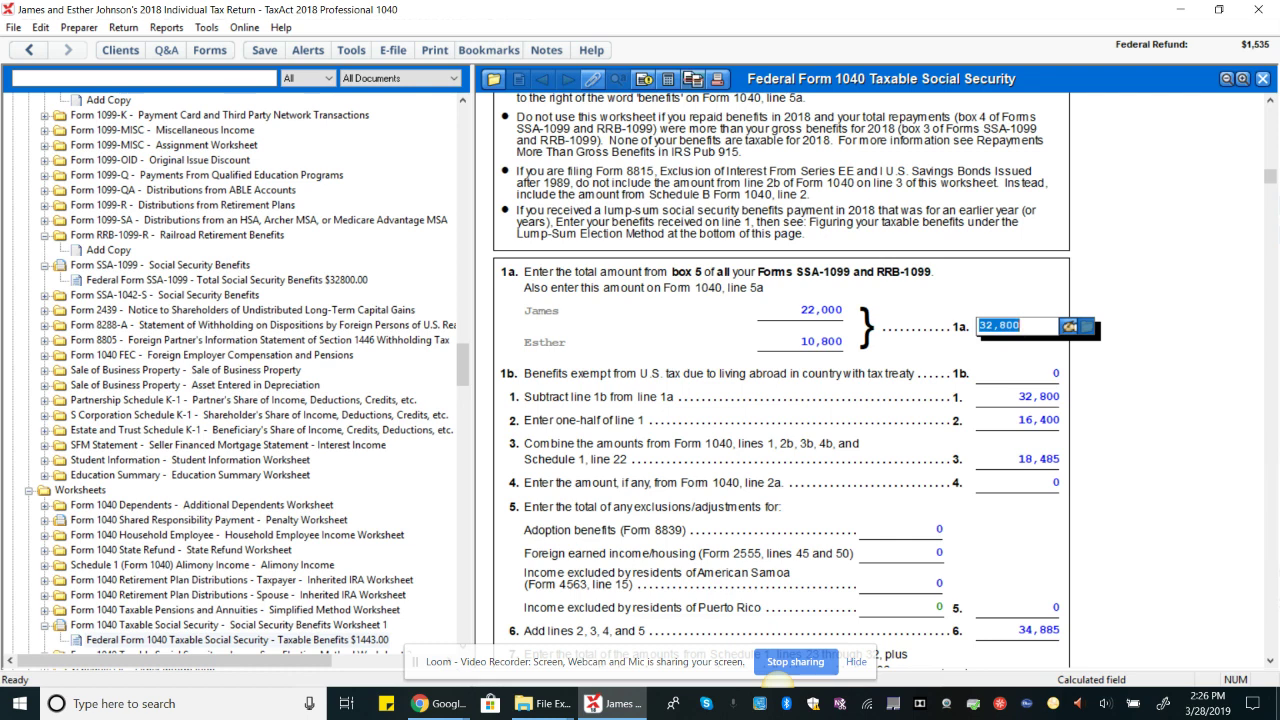
{"action": "key", "text": "Tab"}
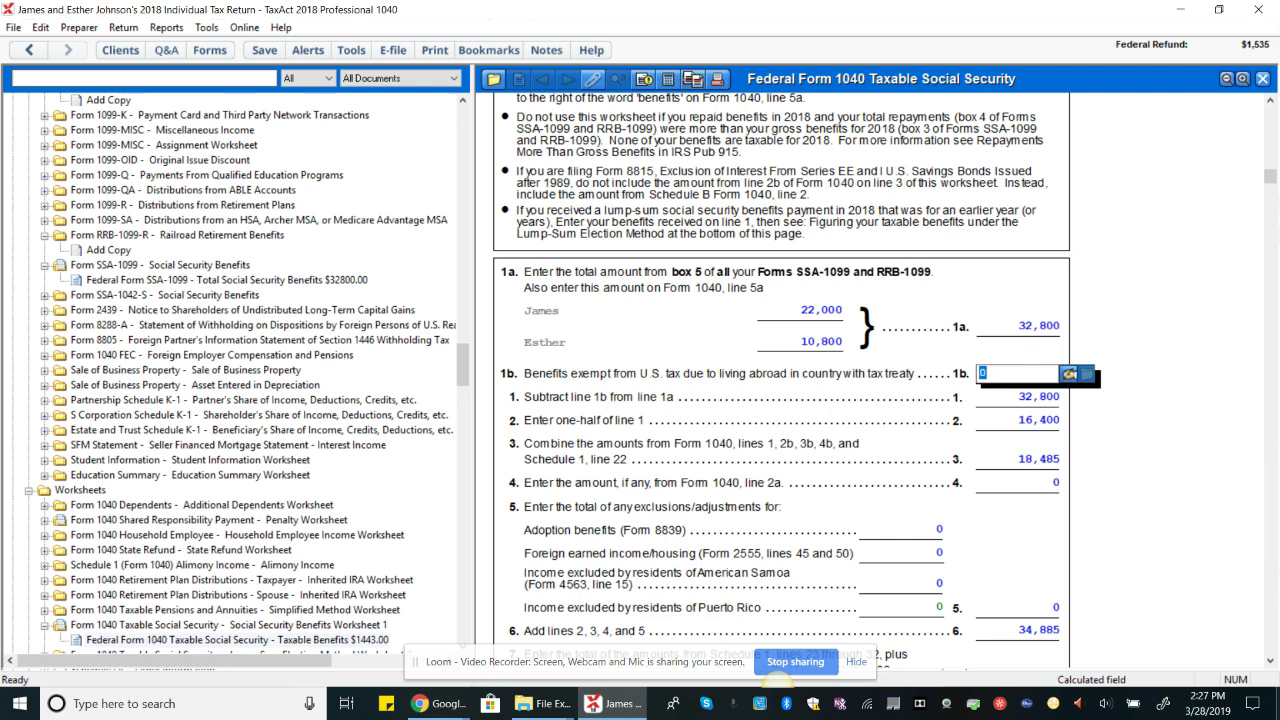
{"action": "key", "text": "Tab"}
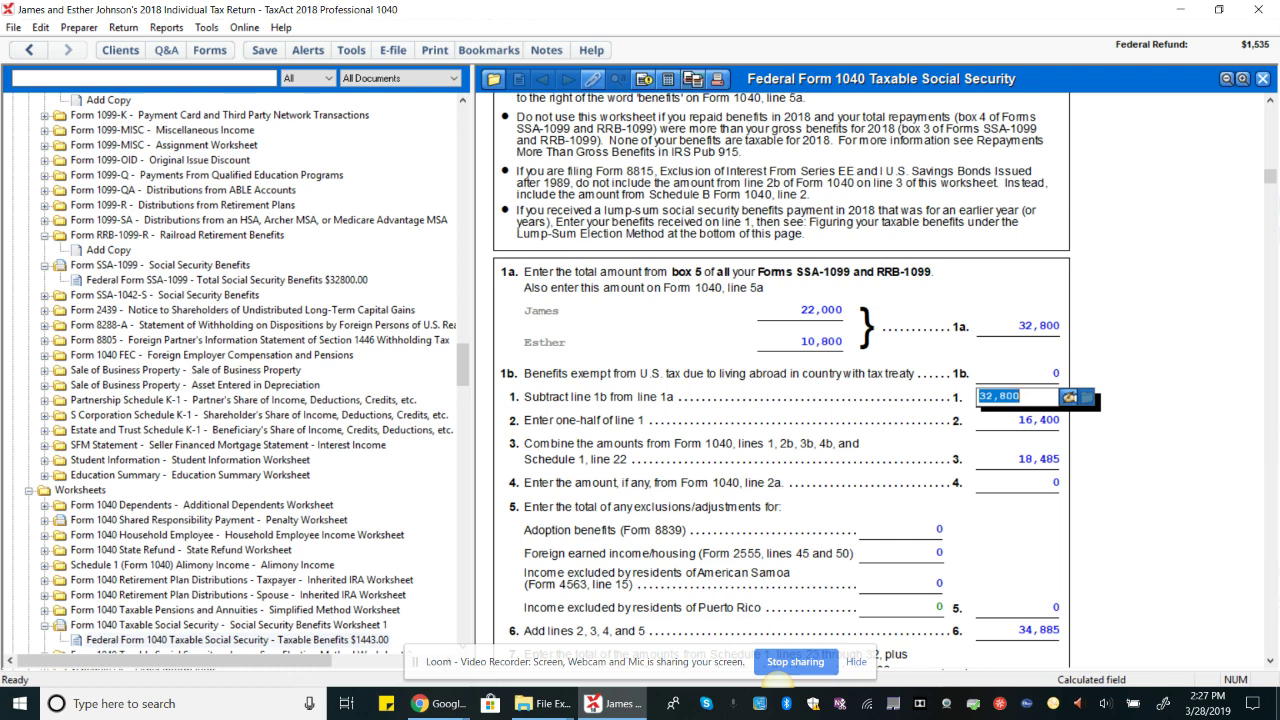
{"action": "left_click", "coordinate": [1006, 396]}
{"action": "key", "text": "Tab"}
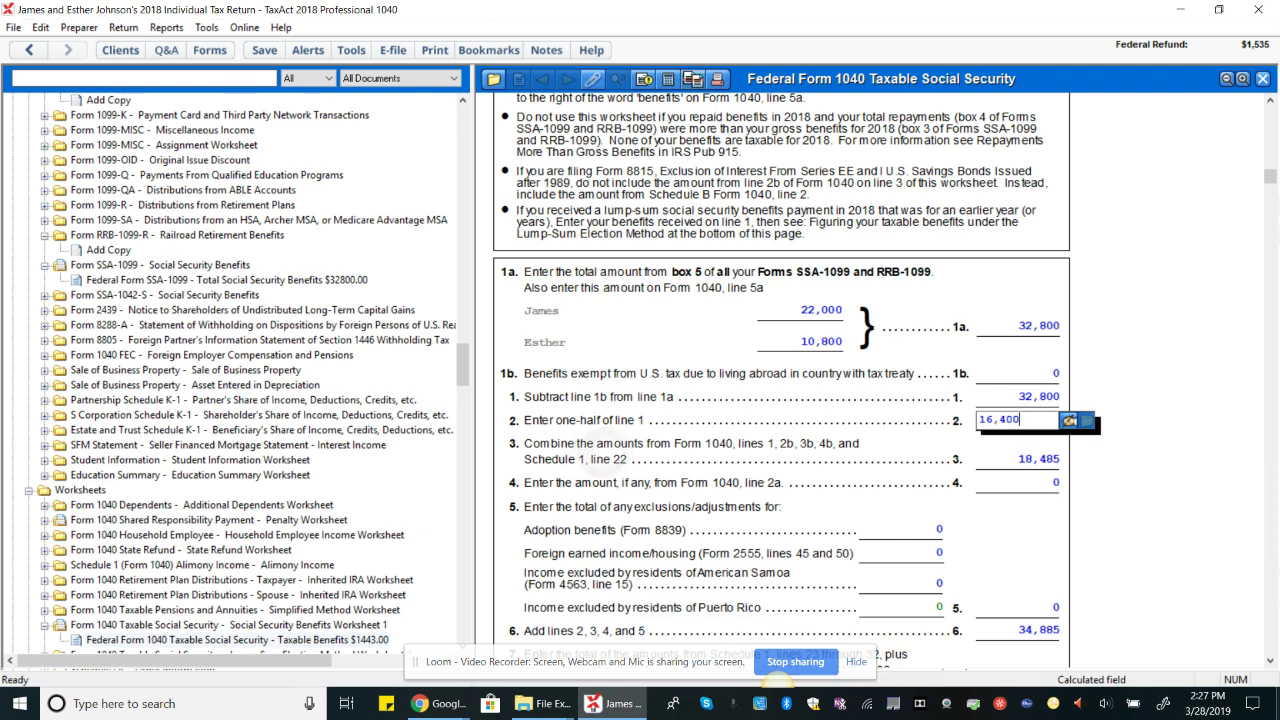
{"action": "key", "text": "Tab"}
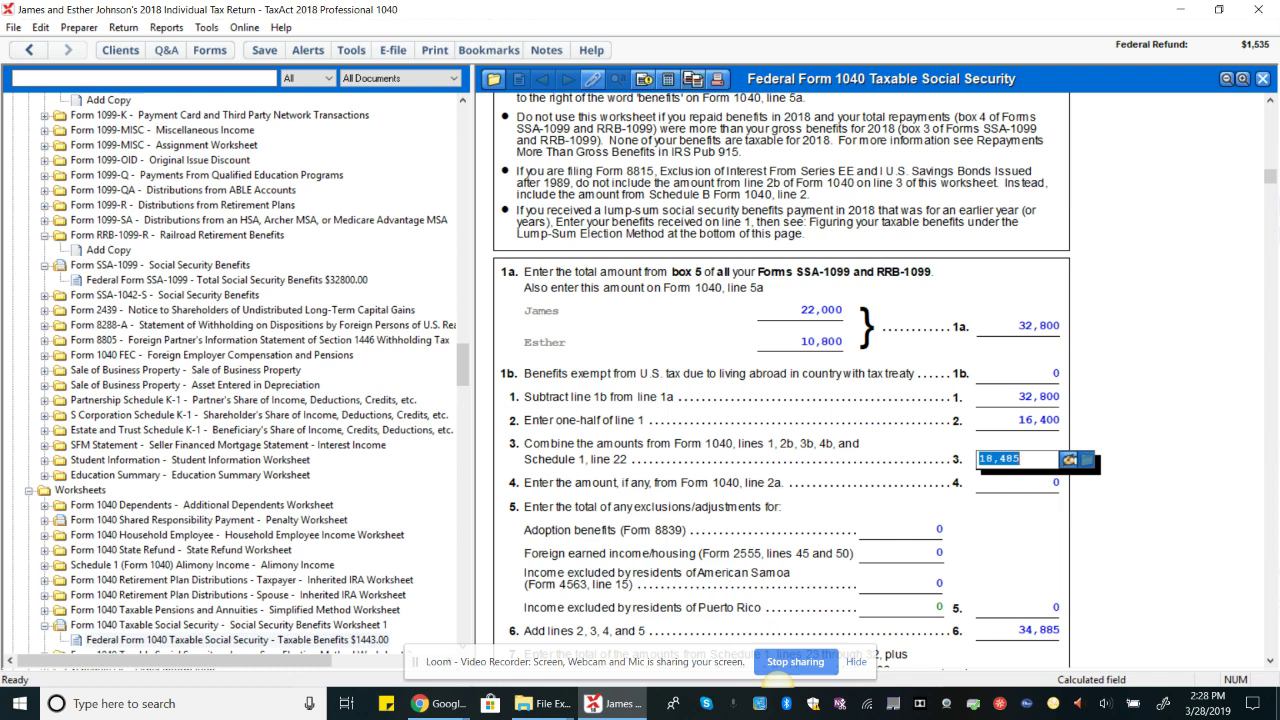
{"action": "key", "text": "super+a"}
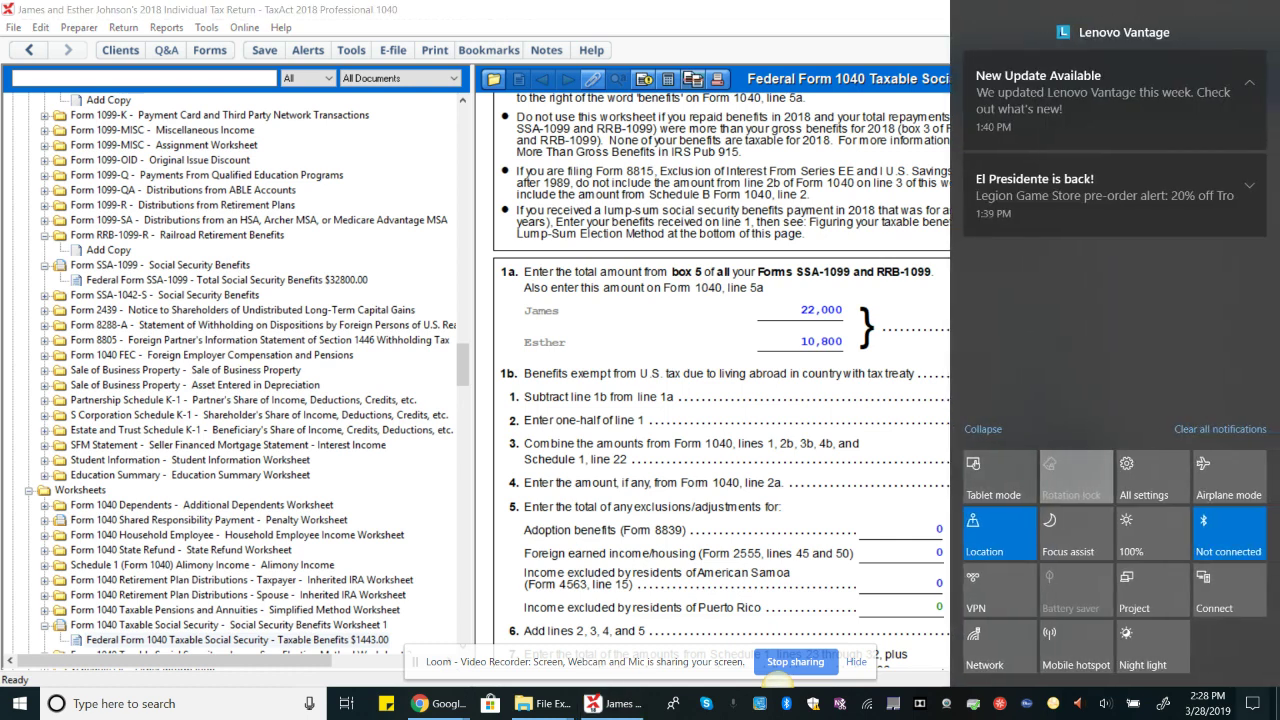
{"action": "key", "text": "Escape"}
- Examine lines 6 through 19 of Worksheet 1, following the calculation from combined income and the filing-status base amount to taxable benefits
{"action": "left_click", "coordinate": [1017, 630]}
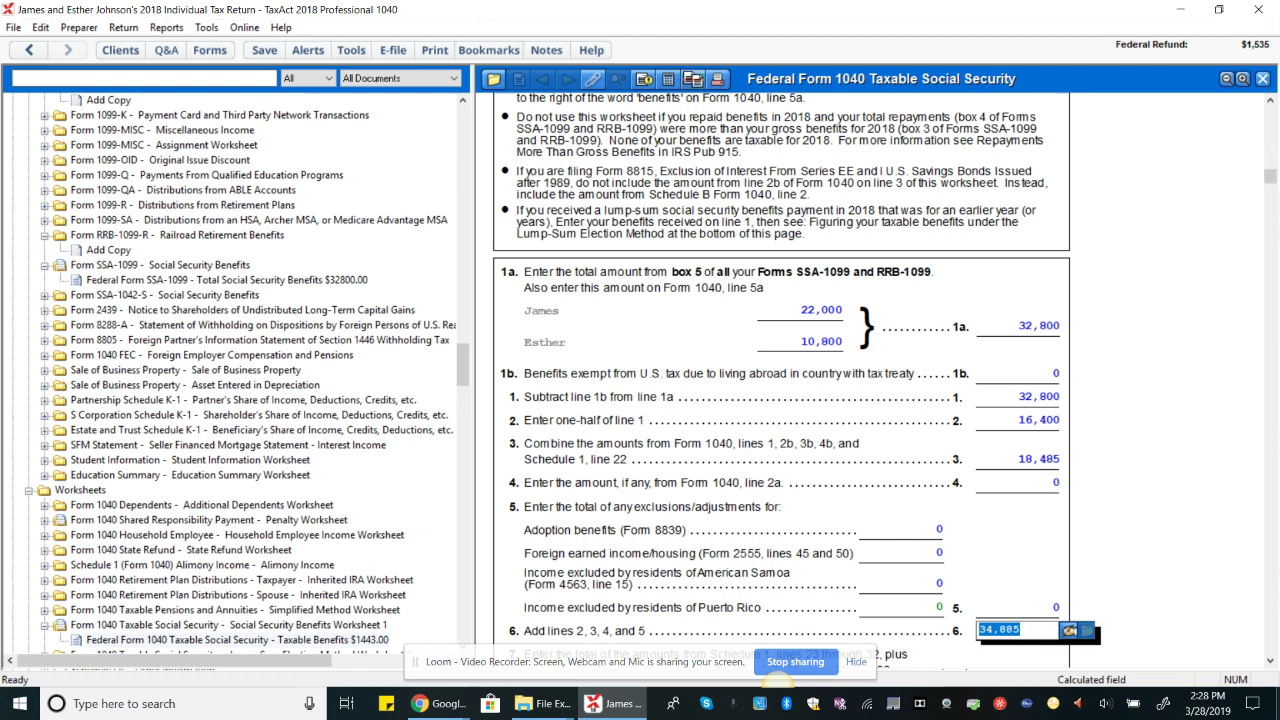
{"action": "scroll", "coordinate": [780, 380], "scroll_direction": "down", "scroll_amount": 5}
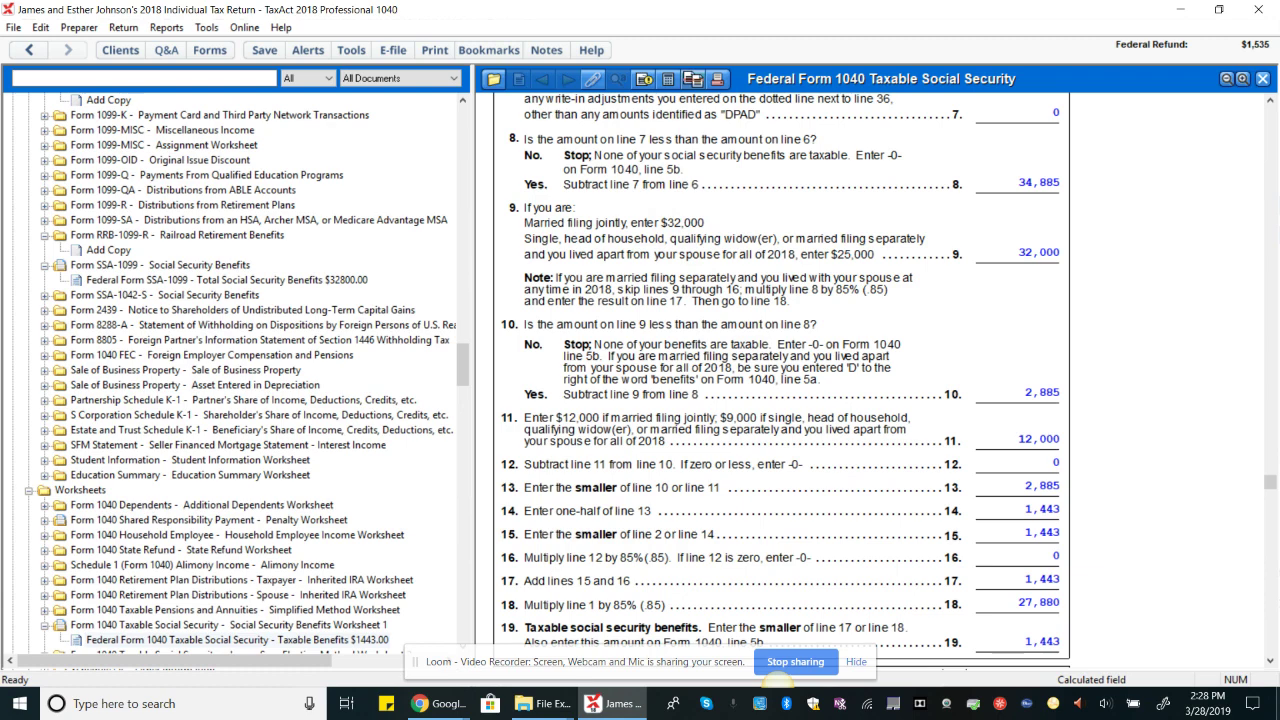
{"action": "scroll", "coordinate": [780, 380], "scroll_direction": "up", "scroll_amount": 1}
{"action": "key", "text": "shift+Tab"}
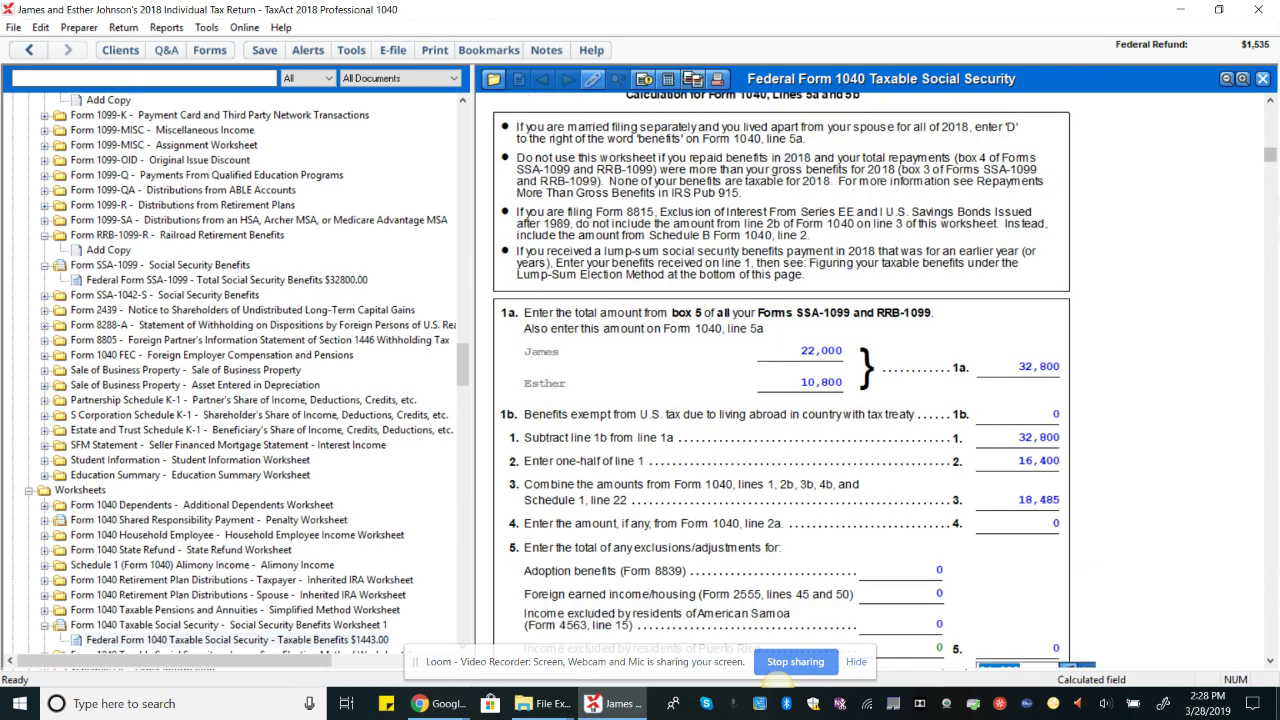
{"action": "left_click_drag", "start_coordinate": [1268, 157], "coordinate": [1268, 337]}
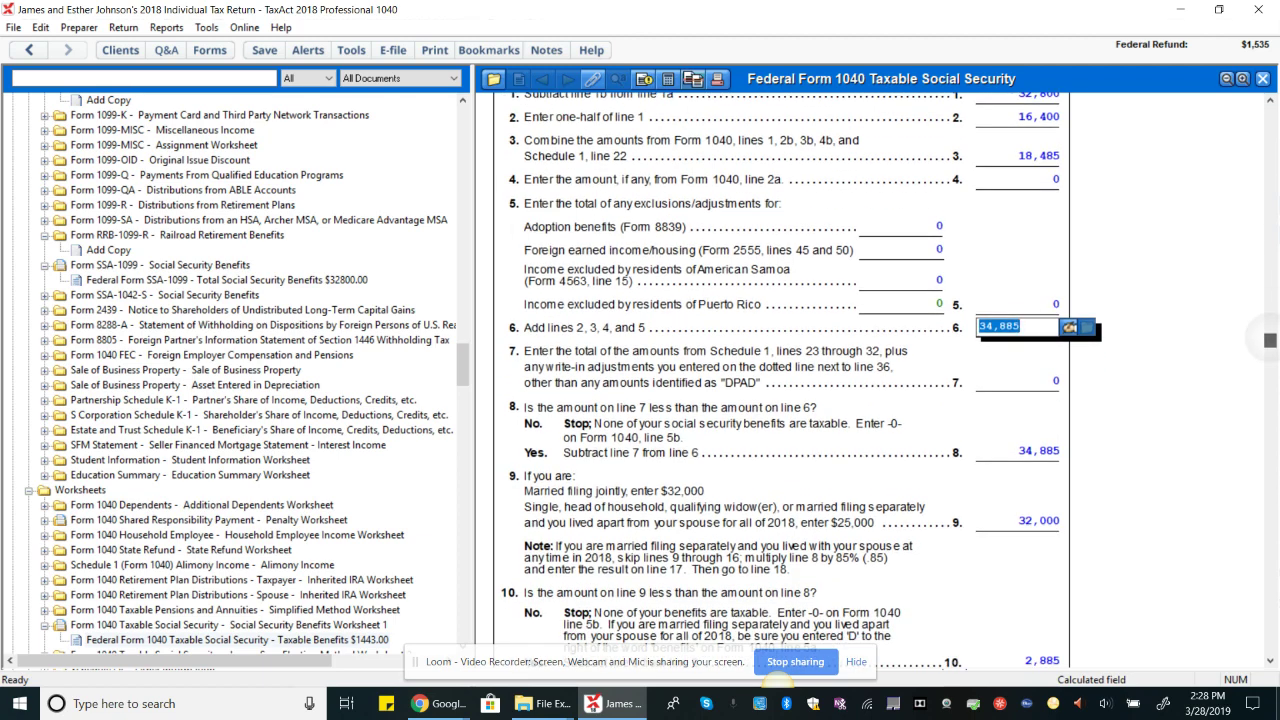
{"action": "left_click_drag", "start_coordinate": [1268, 338], "coordinate": [1268, 428]}
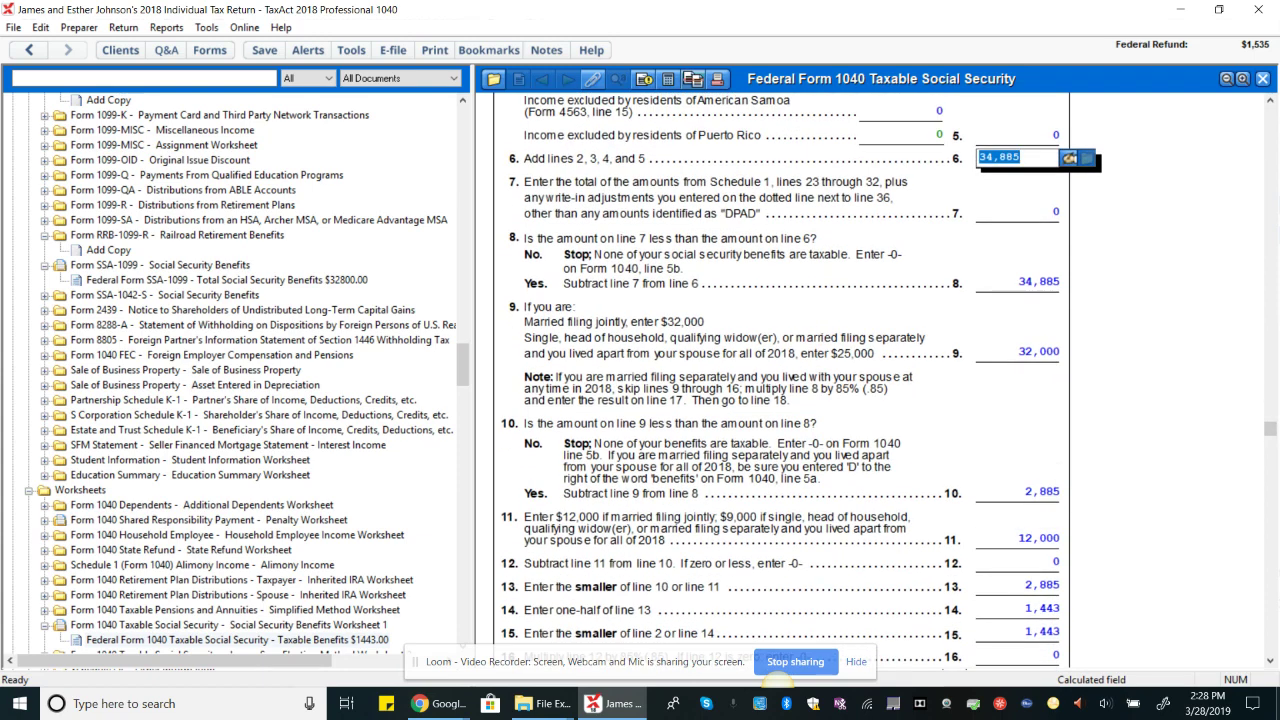
{"action": "scroll", "coordinate": [1256, 452], "scroll_direction": "down", "scroll_amount": 5}
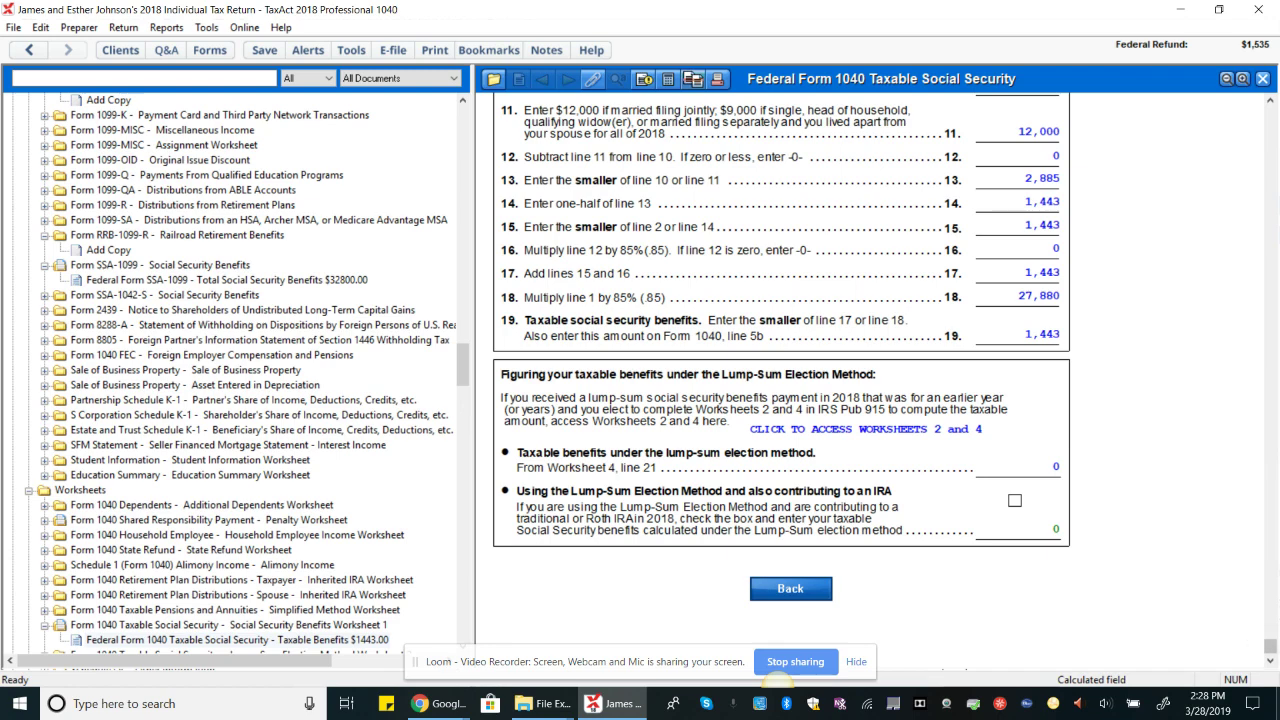
{"action": "scroll", "coordinate": [780, 380], "scroll_direction": "up", "scroll_amount": 5}
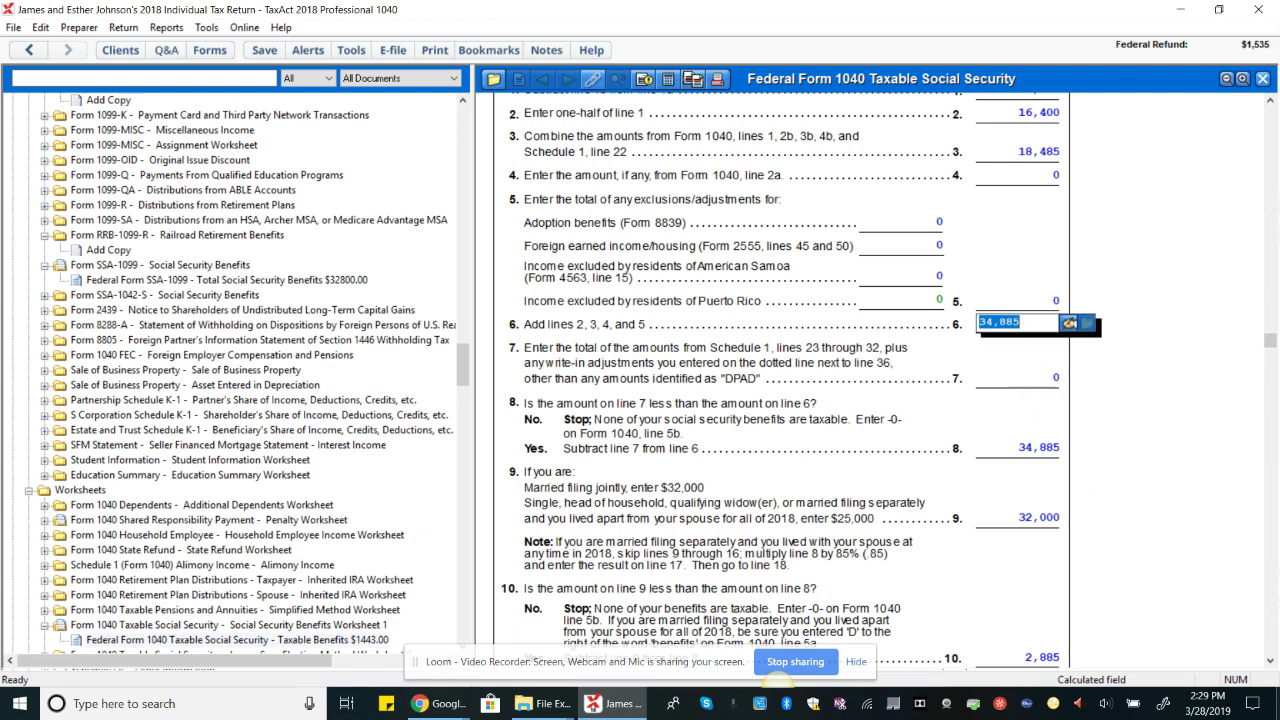
{"action": "scroll", "coordinate": [880, 380], "scroll_direction": "down", "scroll_amount": 5}
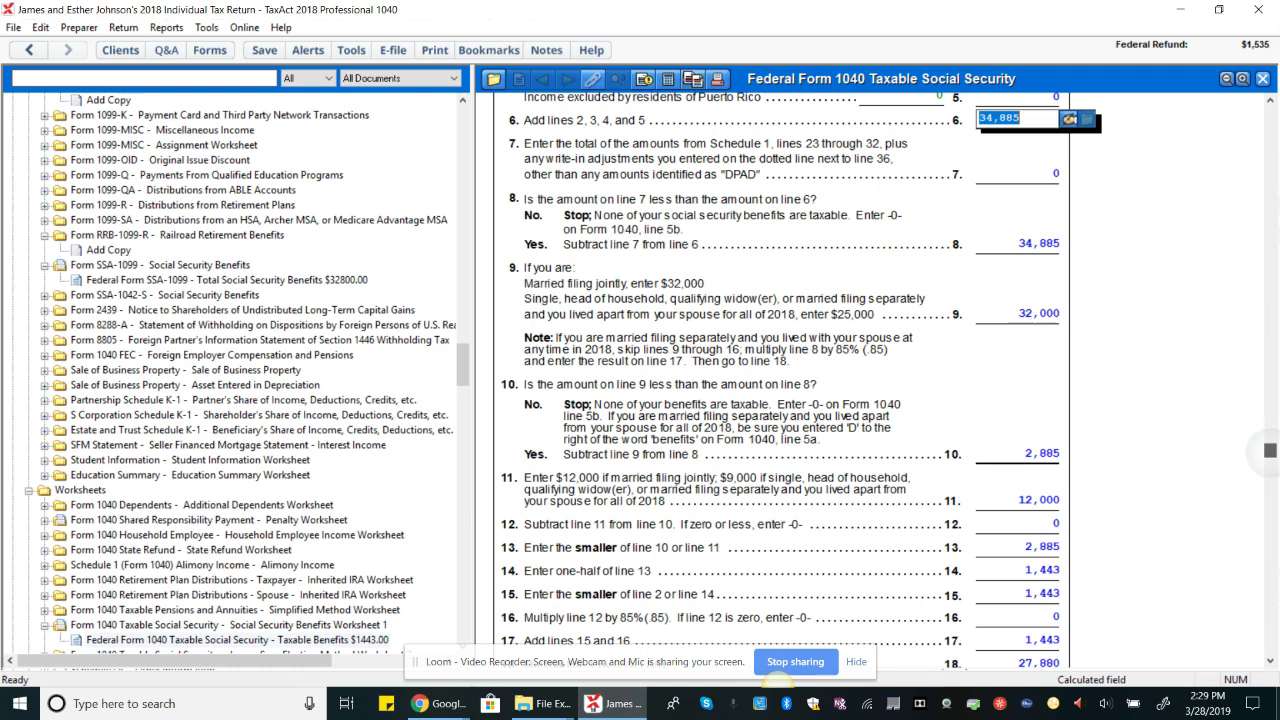
{"action": "left_click_drag", "start_coordinate": [1269, 451], "coordinate": [1269, 453]}
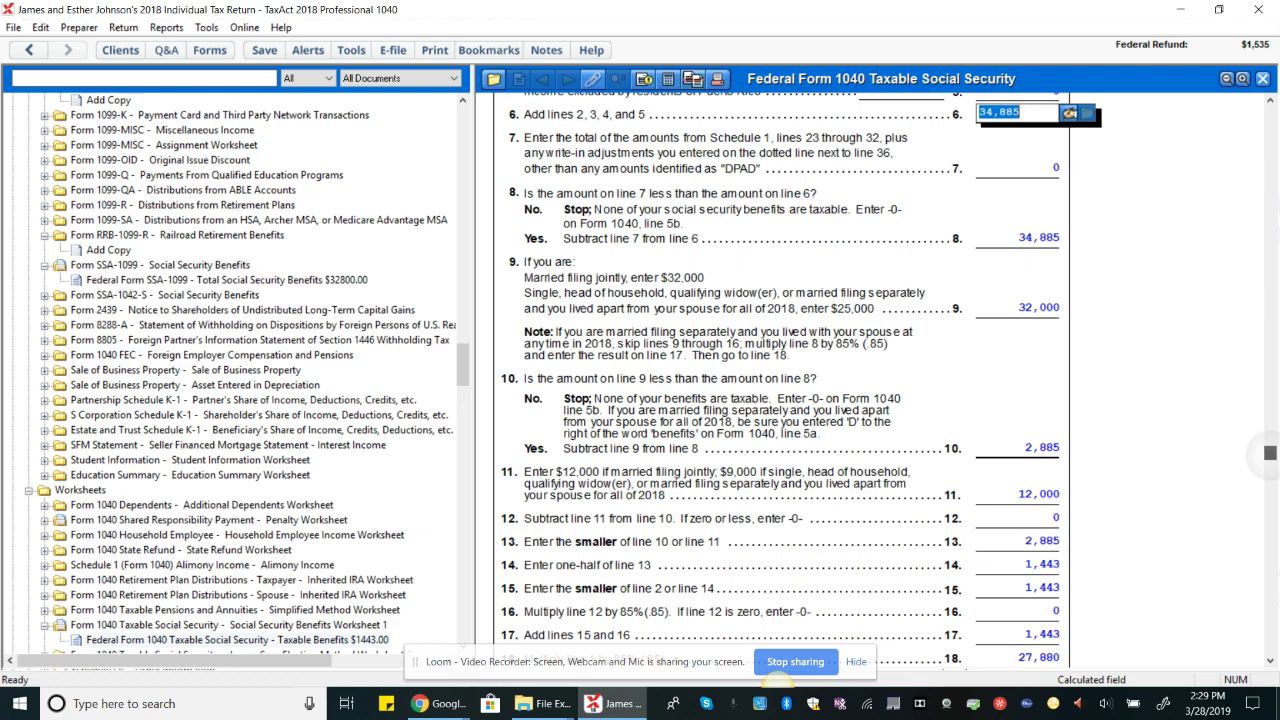
{"action": "scroll", "coordinate": [780, 380], "scroll_direction": "down", "scroll_amount": 2}
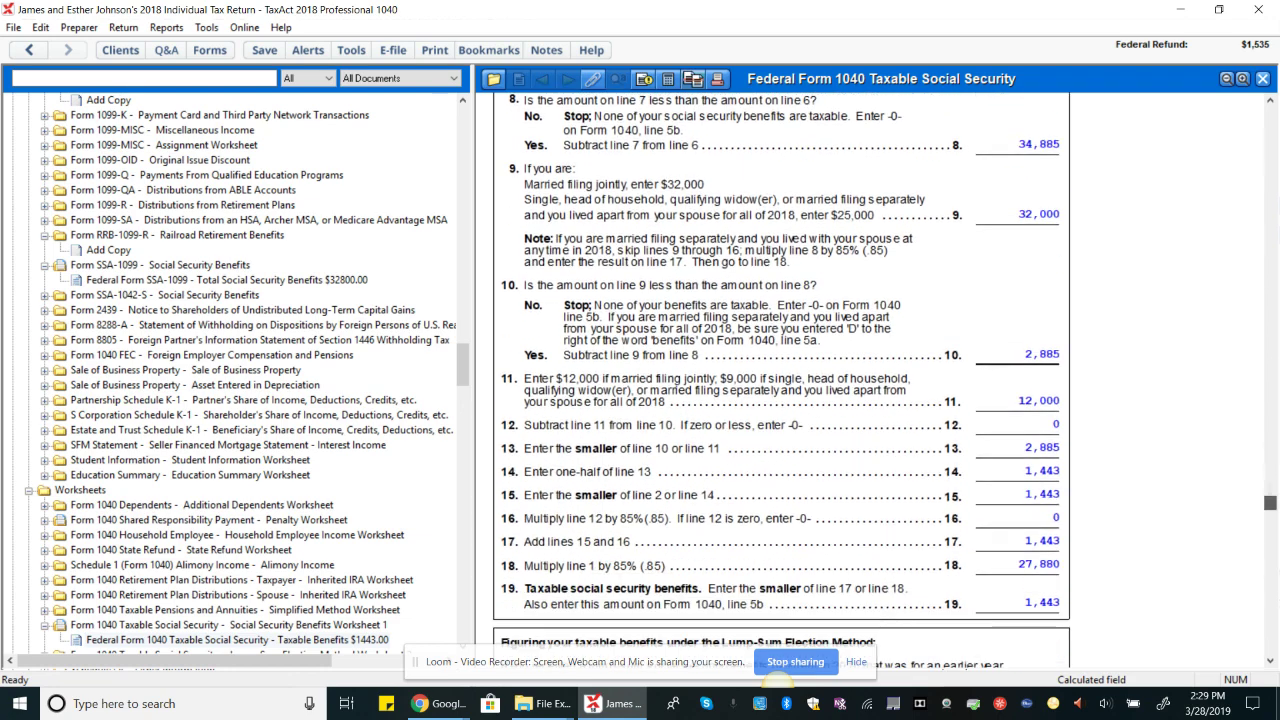
{"action": "left_click_drag", "start_coordinate": [1266, 505], "coordinate": [1266, 496]}
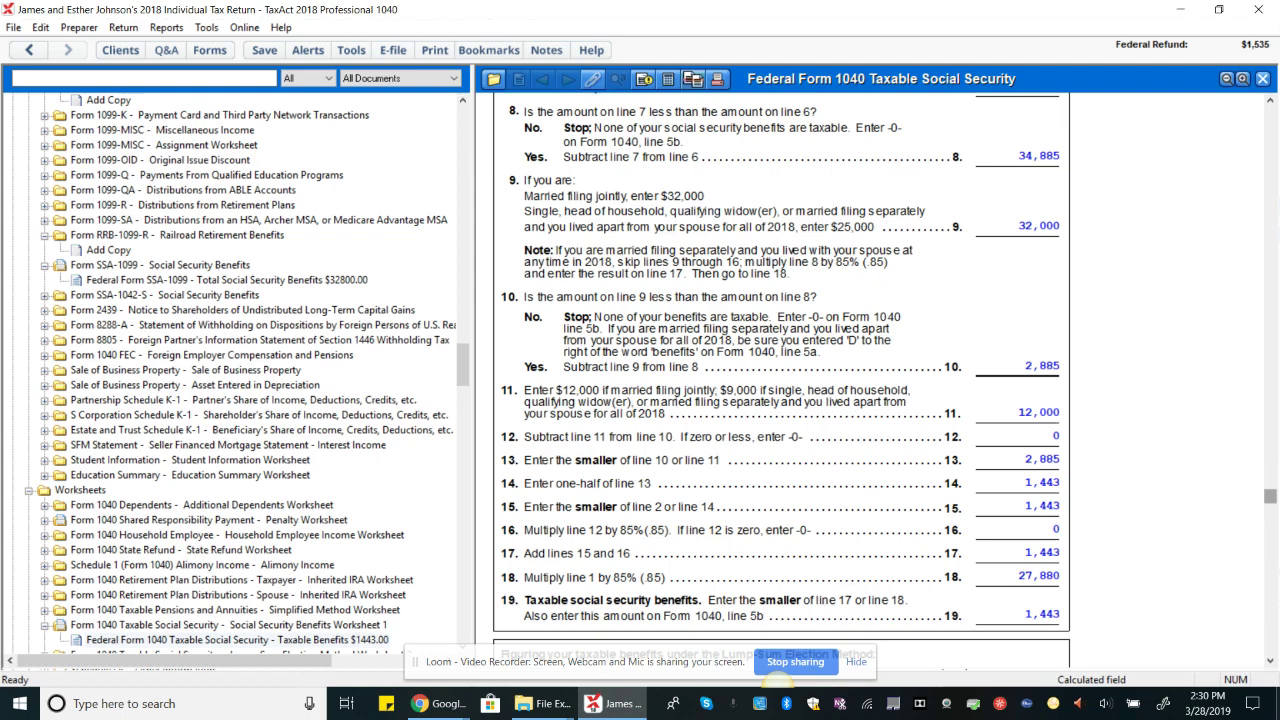
- Reopen the couple's Federal Form 1040 from the forms list under Forms and Schedules
{"action": "left_click_drag", "start_coordinate": [462, 364], "coordinate": [463, 110]}
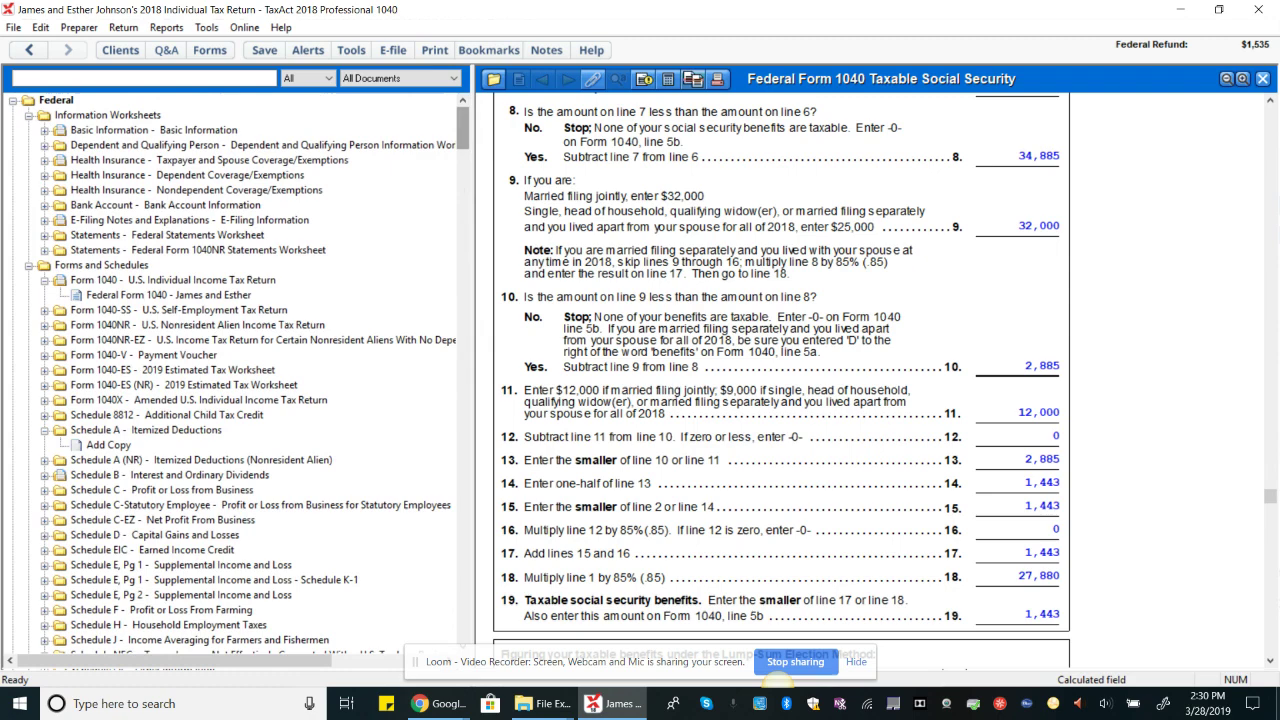
{"action": "left_click", "coordinate": [229, 295]}
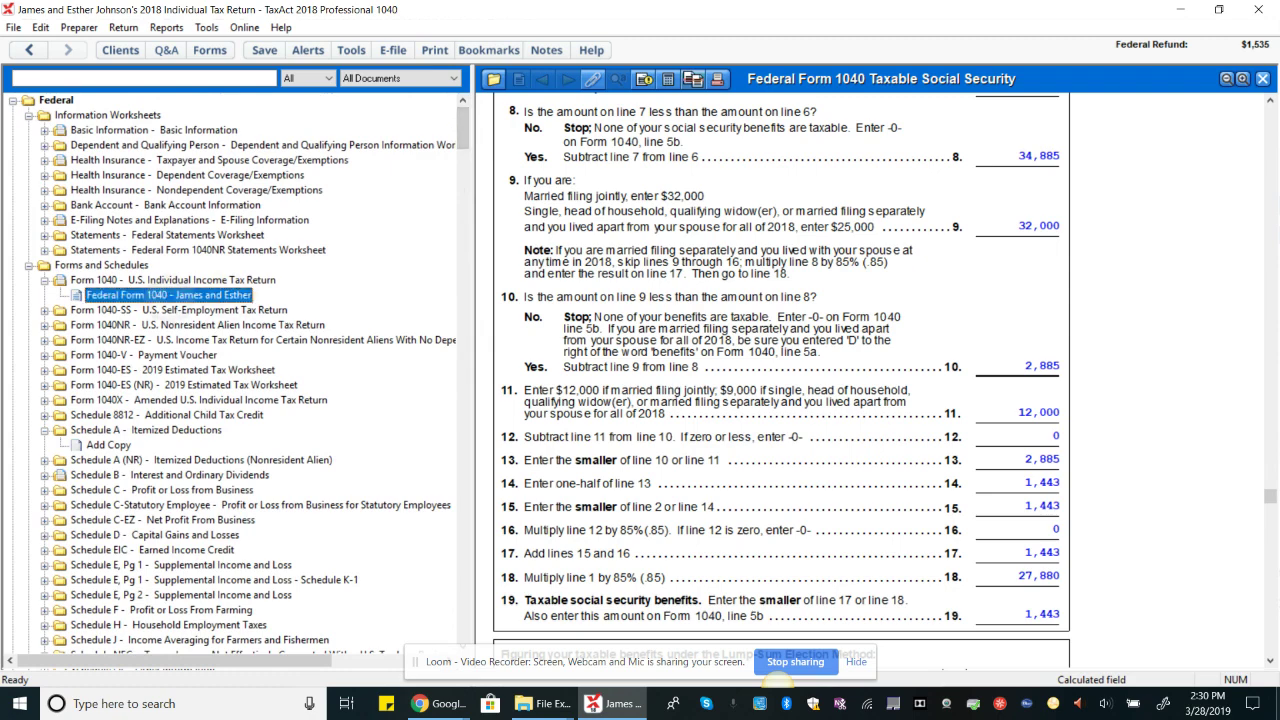
{"action": "double_click", "coordinate": [168, 295]}
{"action": "key", "text": "super+a"}
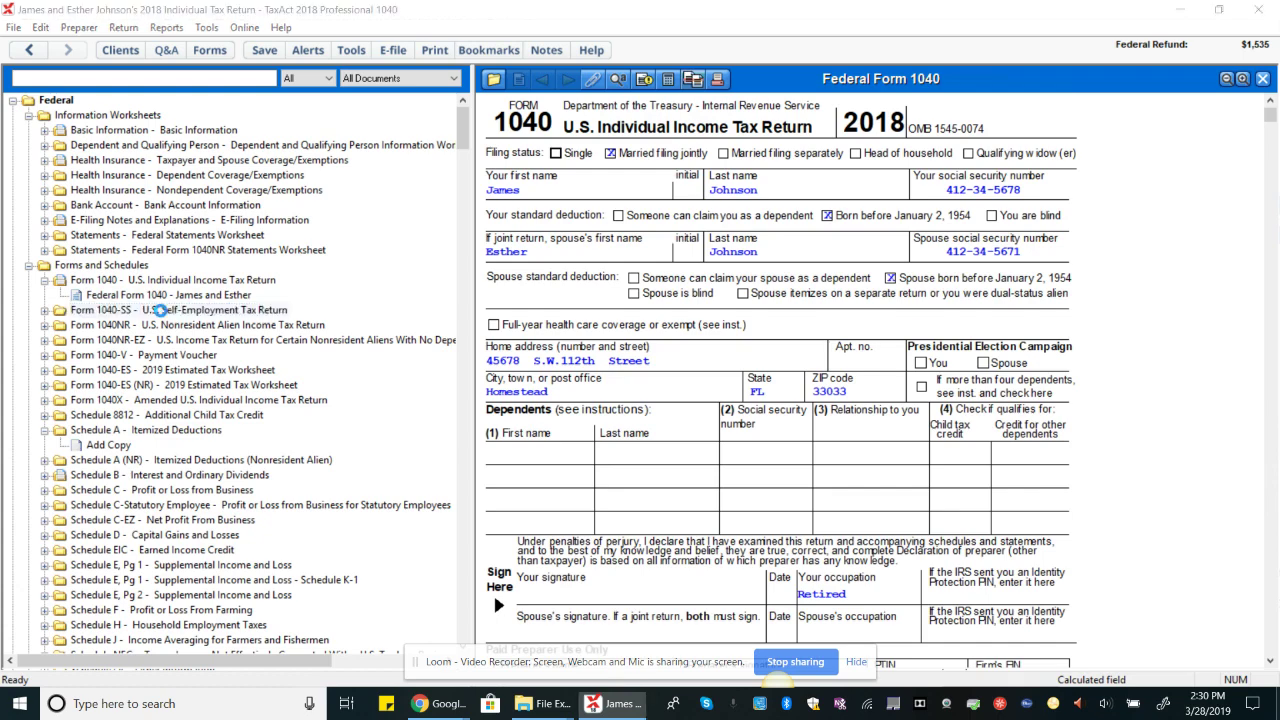
- Check total income on line 6, taxable pensions on line 4b and taxable social security on line 5b of Form 1040
{"action": "left_click", "coordinate": [760, 391]}
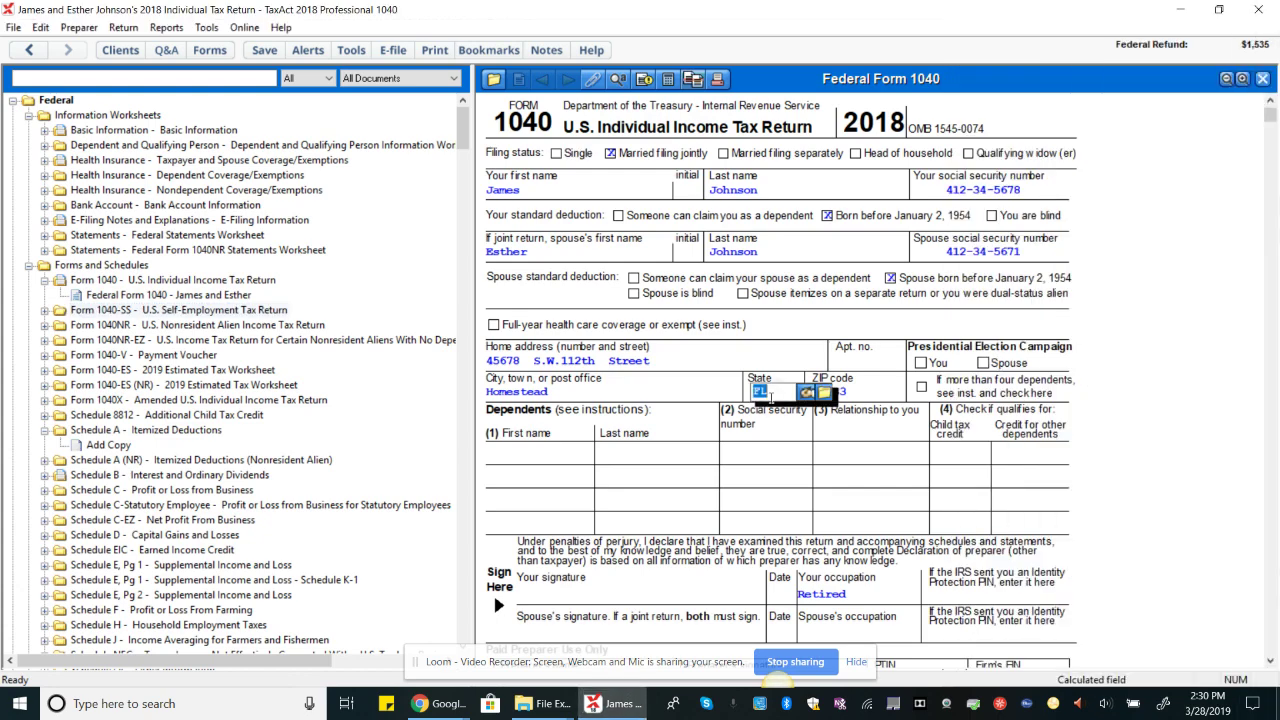
{"action": "scroll", "coordinate": [776, 380], "scroll_direction": "down", "scroll_amount": 3}
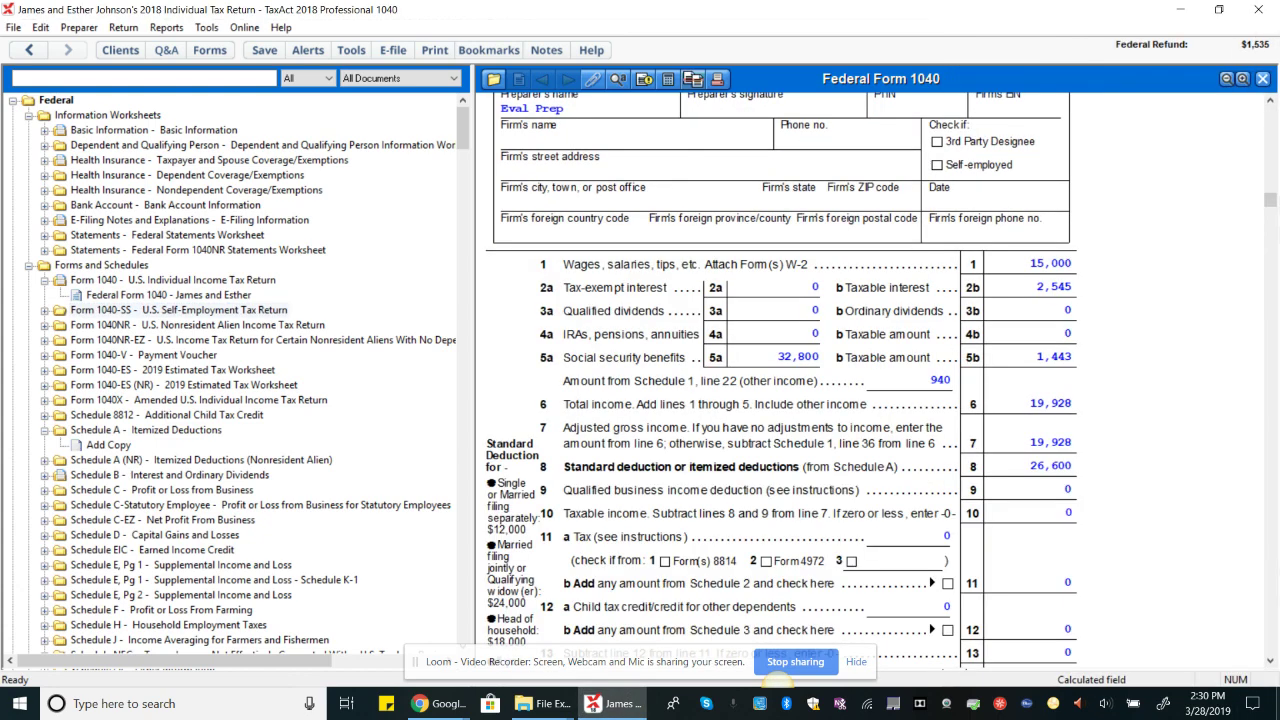
{"action": "left_click", "coordinate": [1051, 403]}
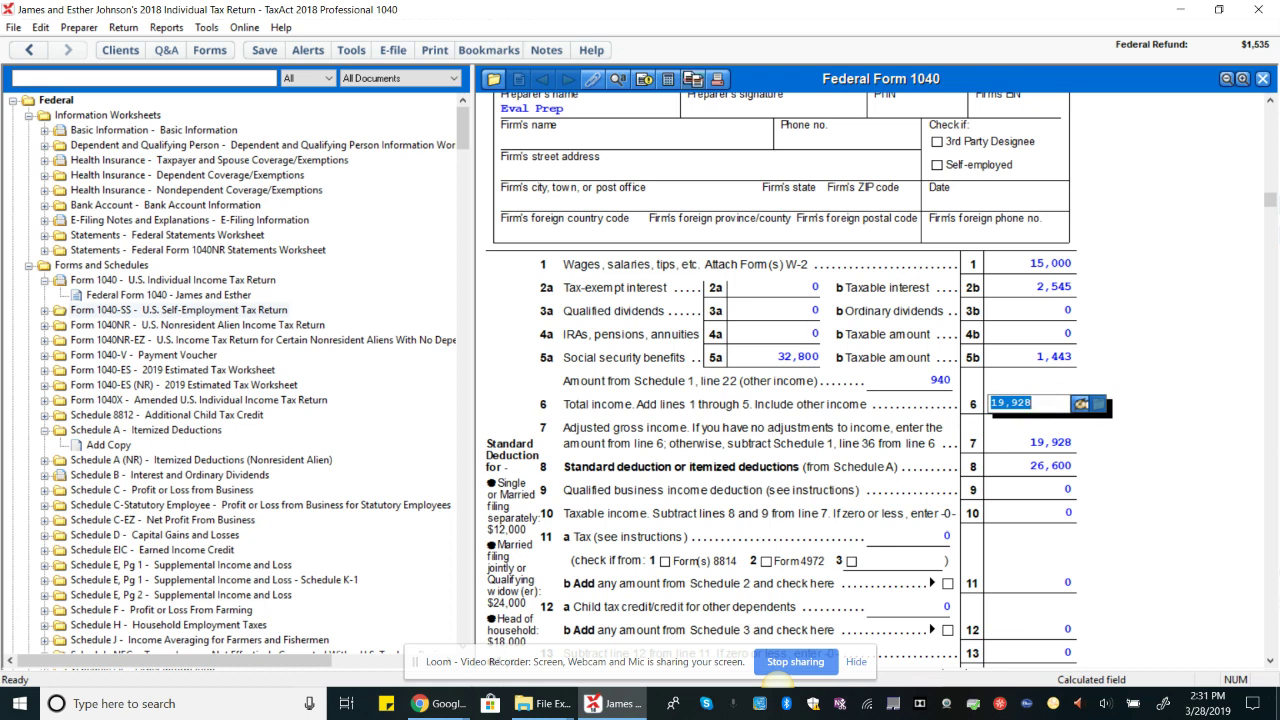
{"action": "left_click", "coordinate": [1030, 334]}
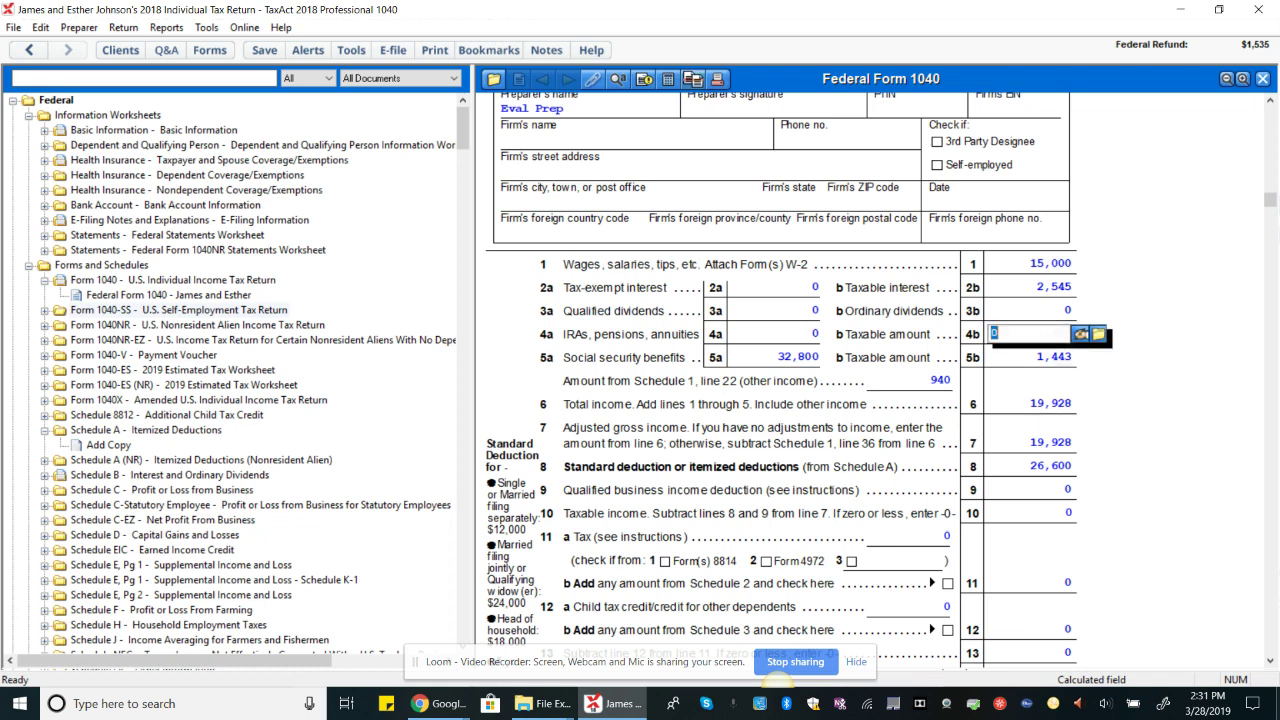
{"action": "left_click", "coordinate": [1036, 357]}
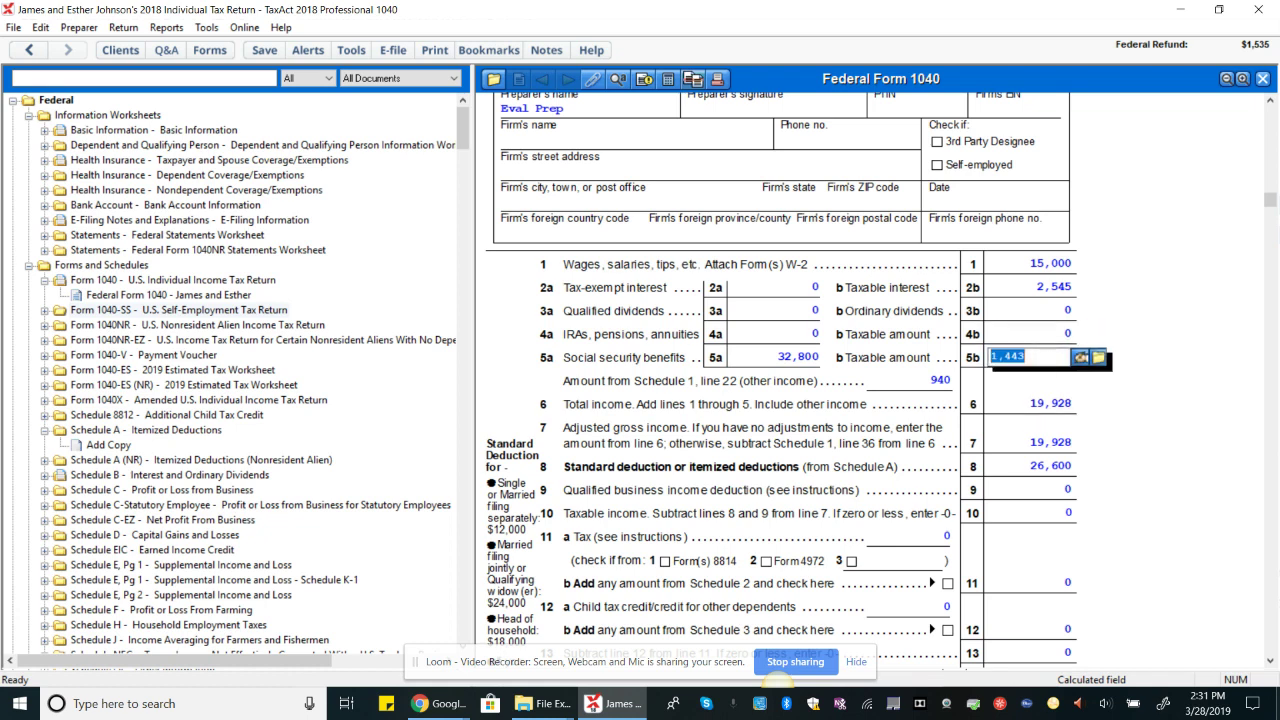